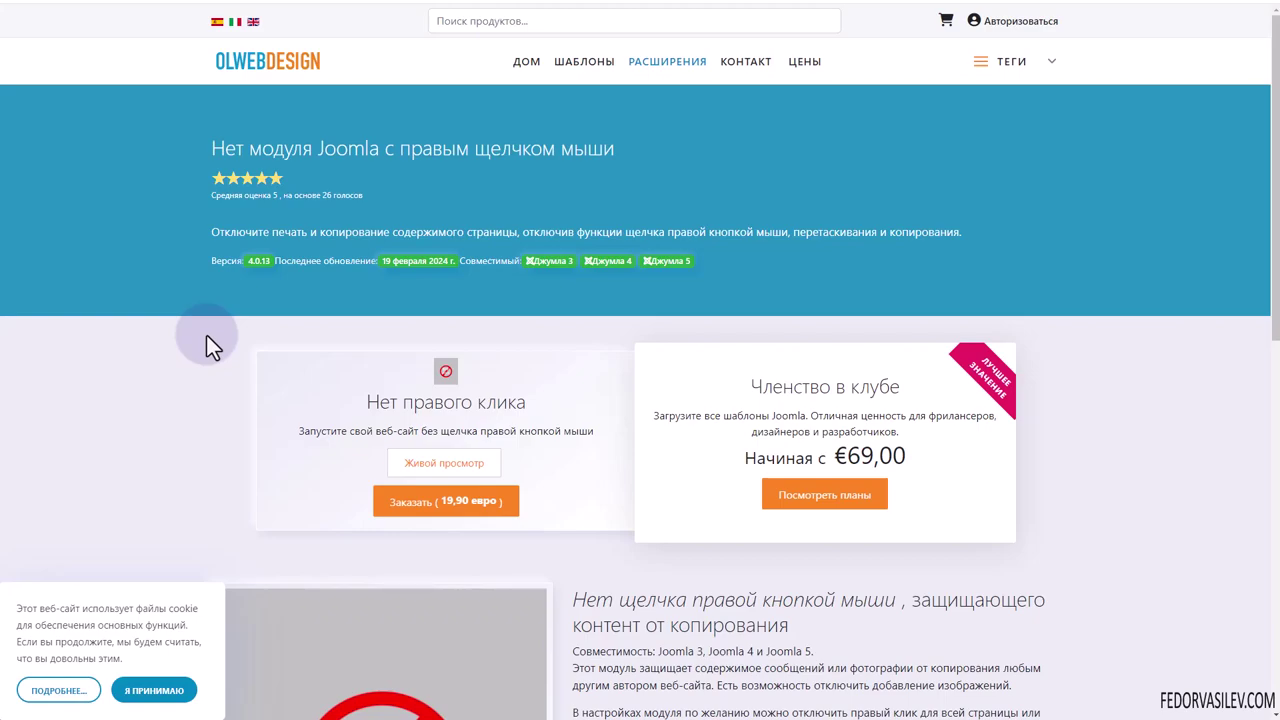
pyautogui.scroll(-6, 330, 259)
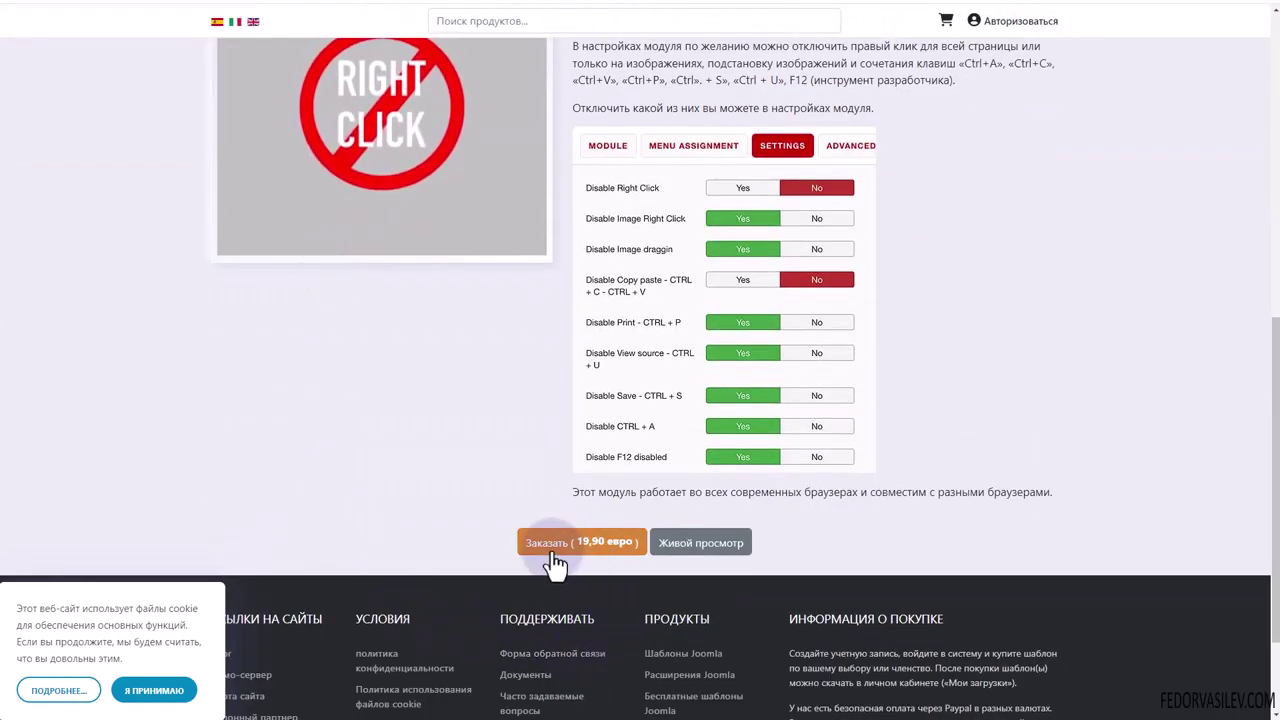
pyautogui.scroll(6, 549, 524)
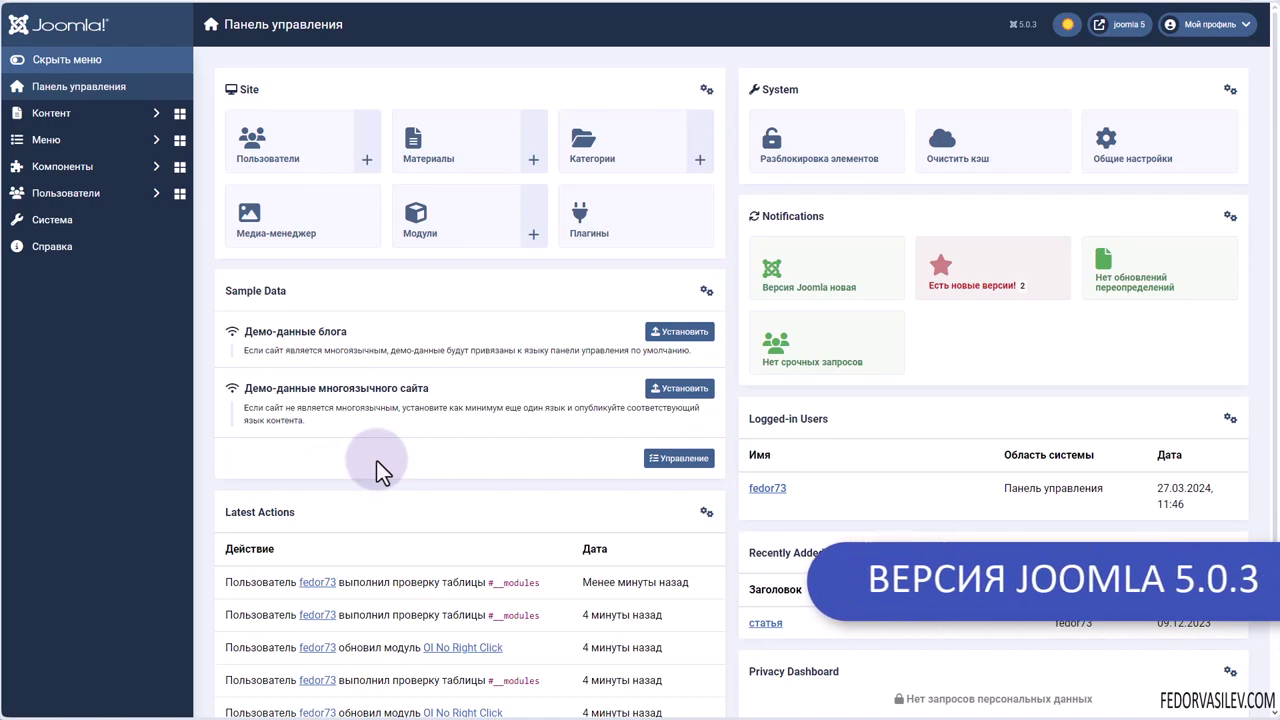
# - Open the extension installer from the system page and upload the Ol No Right Click module package to install it
pyautogui.click(52, 219)
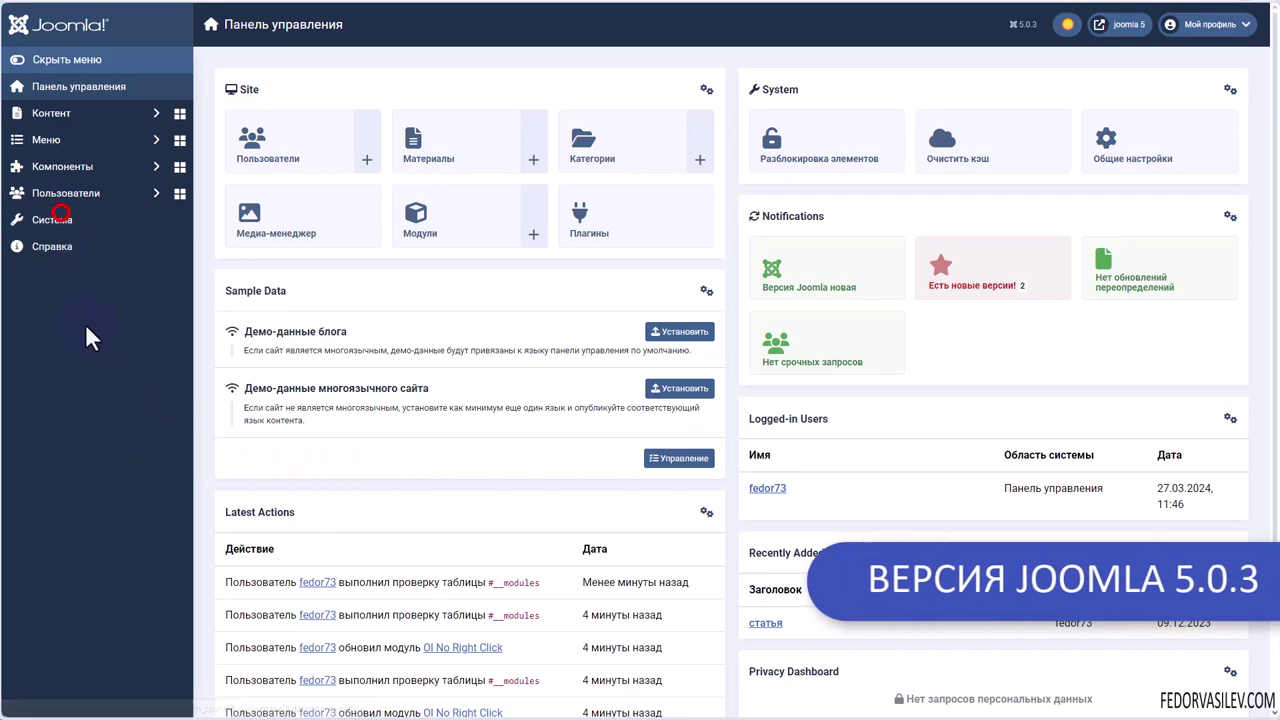
pyautogui.click(262, 190)
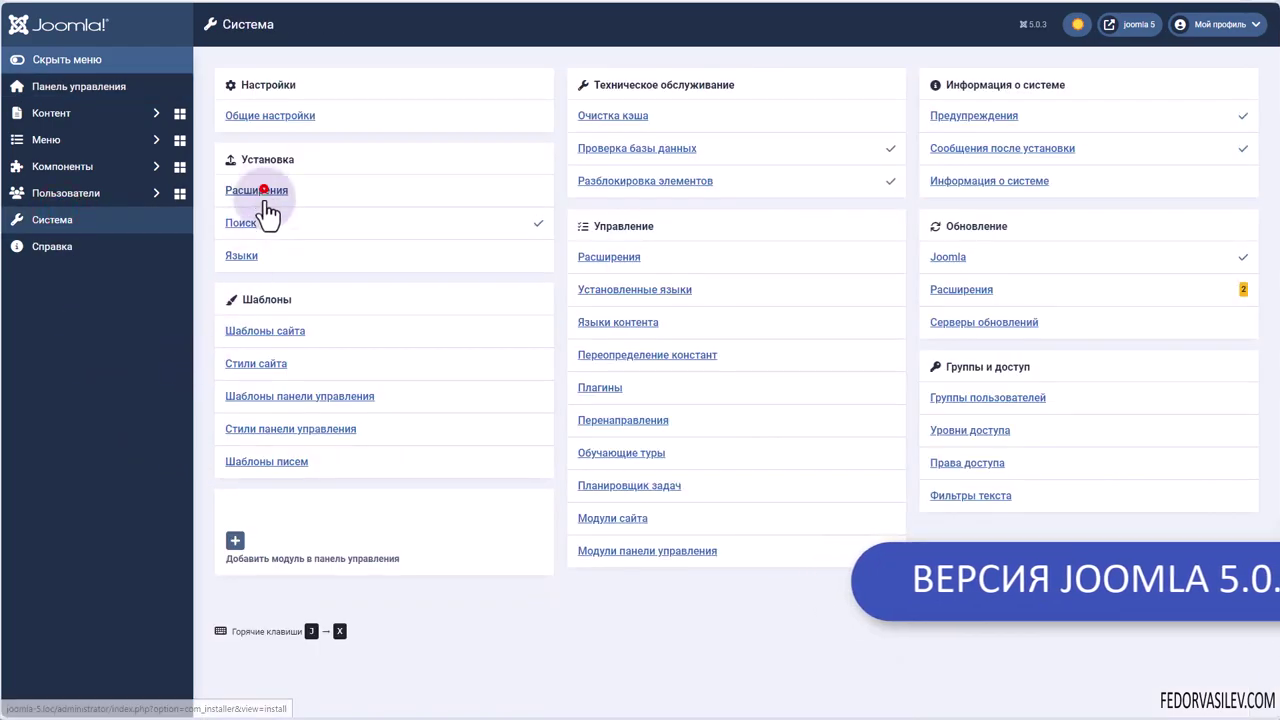
pyautogui.moveTo(357, 686); pyautogui.dragTo(519, 302)
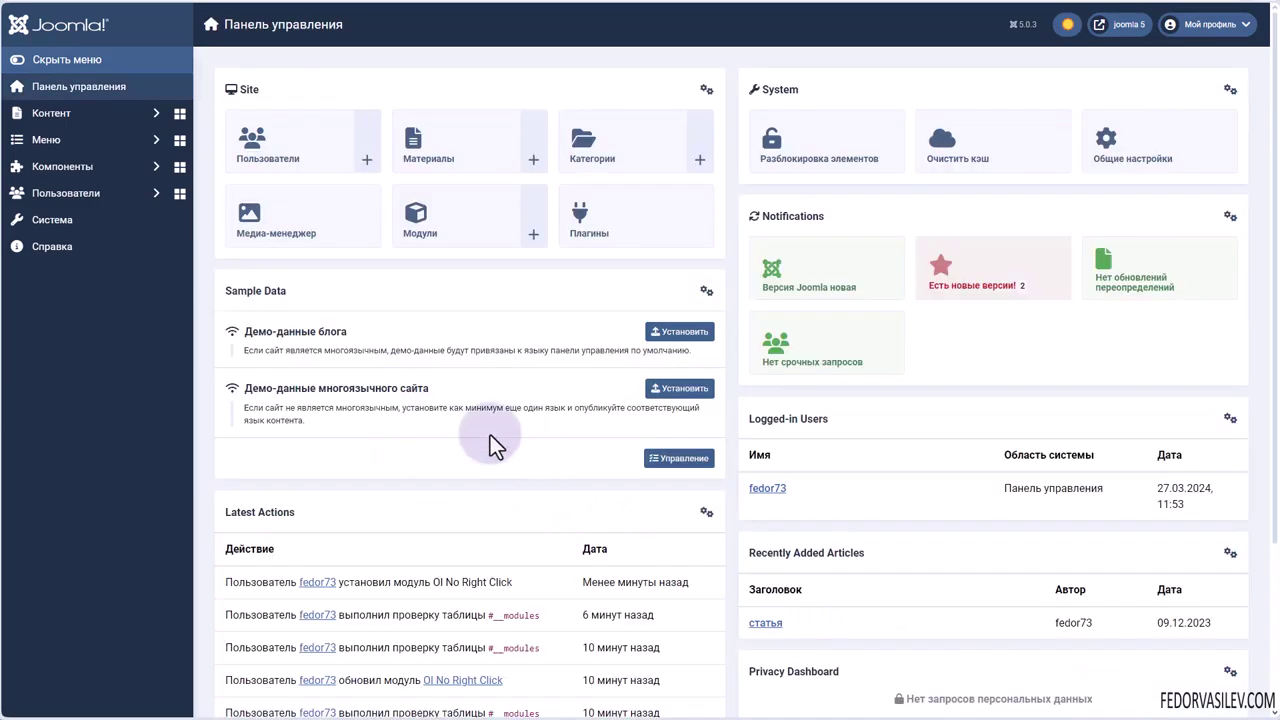
# - Open the Ol No Right Click module for editing from the list of site modules
pyautogui.click(425, 250)
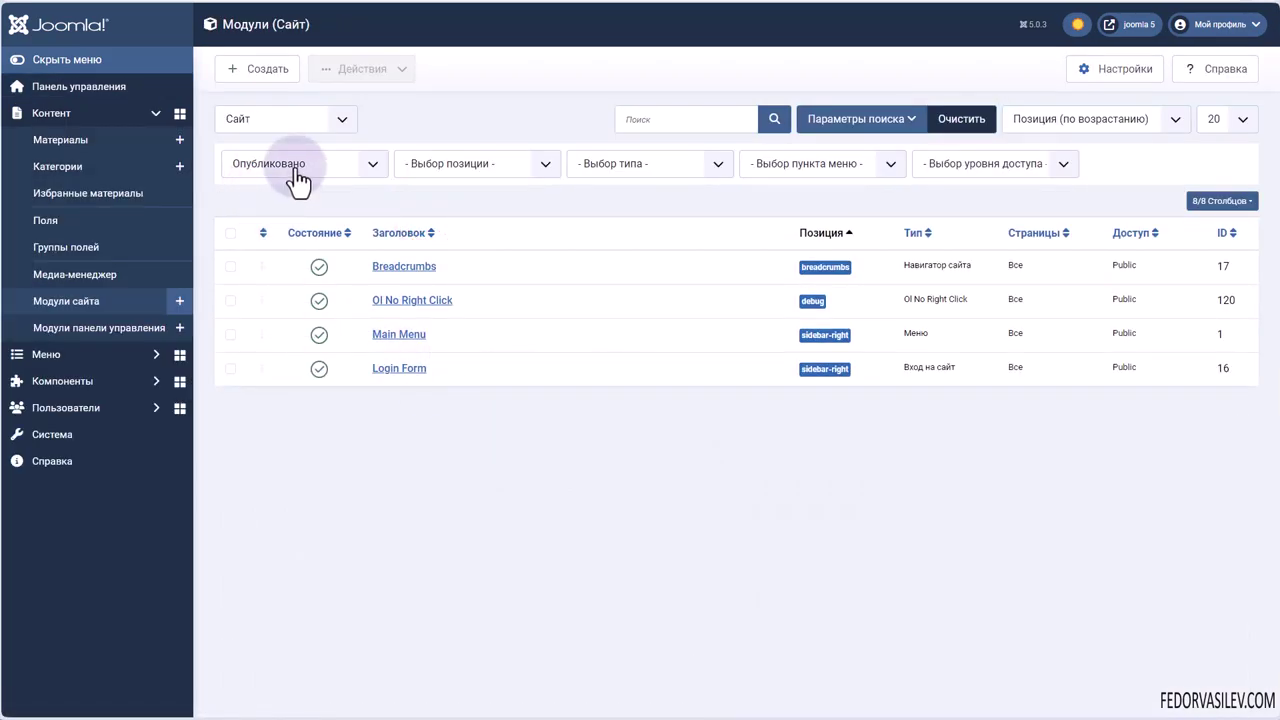
pyautogui.moveTo(465, 301); pyautogui.dragTo(366, 303)
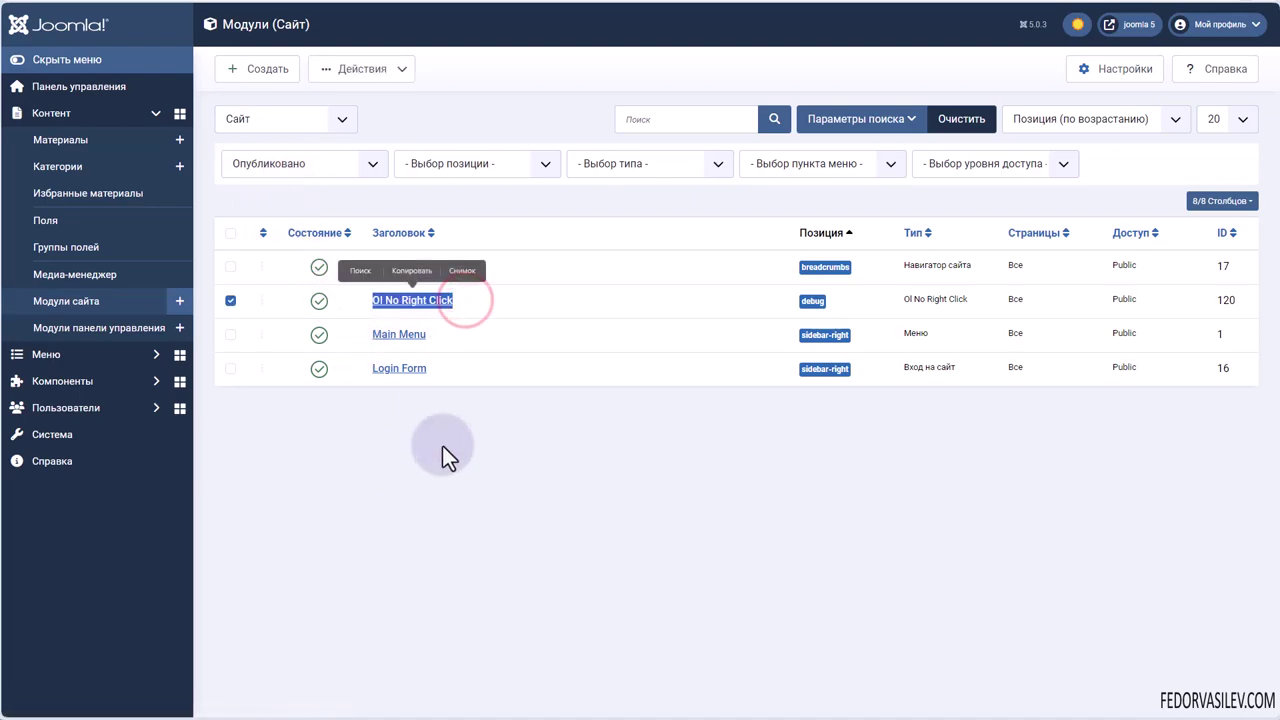
pyautogui.click(440, 446)
pyautogui.click(398, 300)
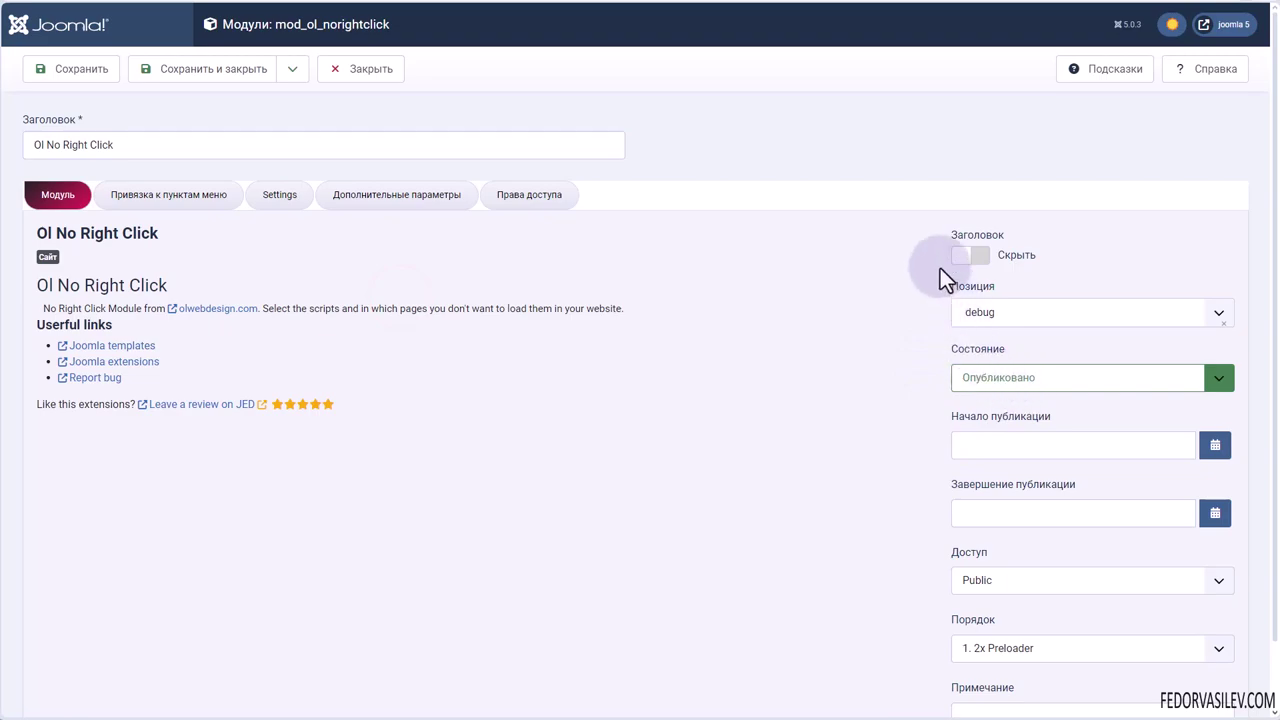
# - Browse the module's available positions, search them for "deb", and close the list without choosing another position
pyautogui.click(990, 316)
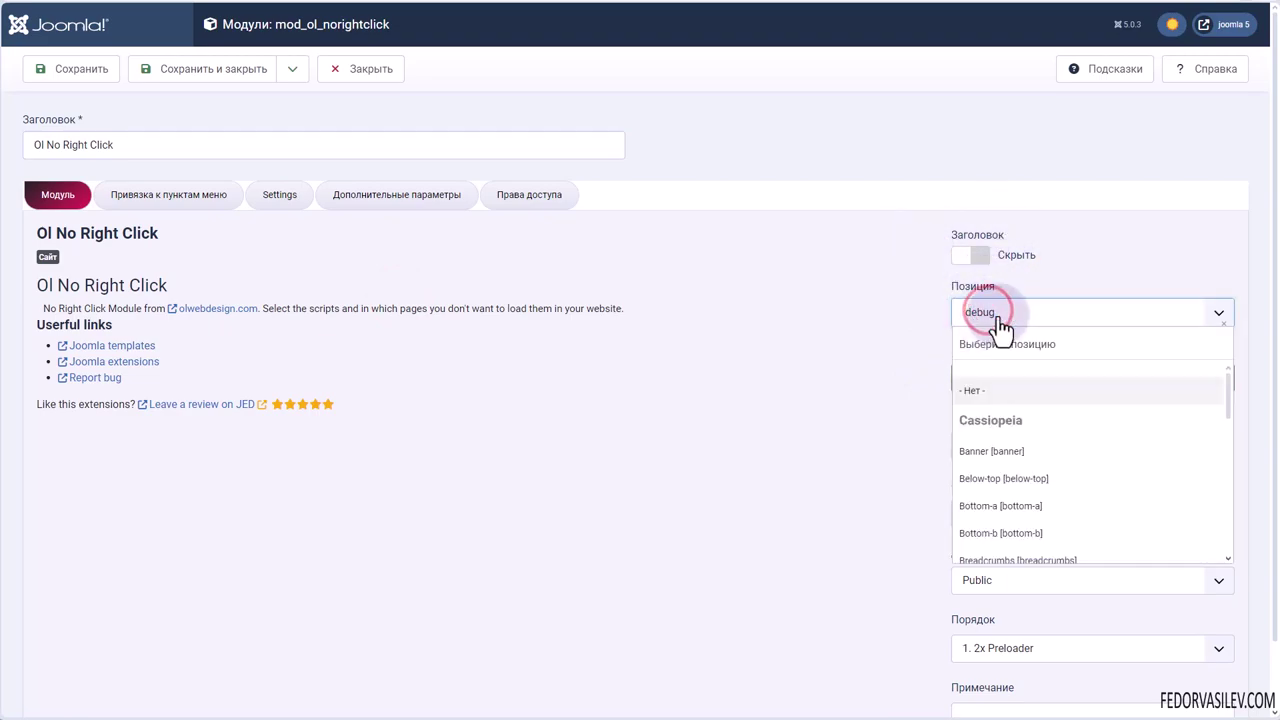
pyautogui.scroll(-3, 1023, 470)
pyautogui.scroll(3, 1022, 510)
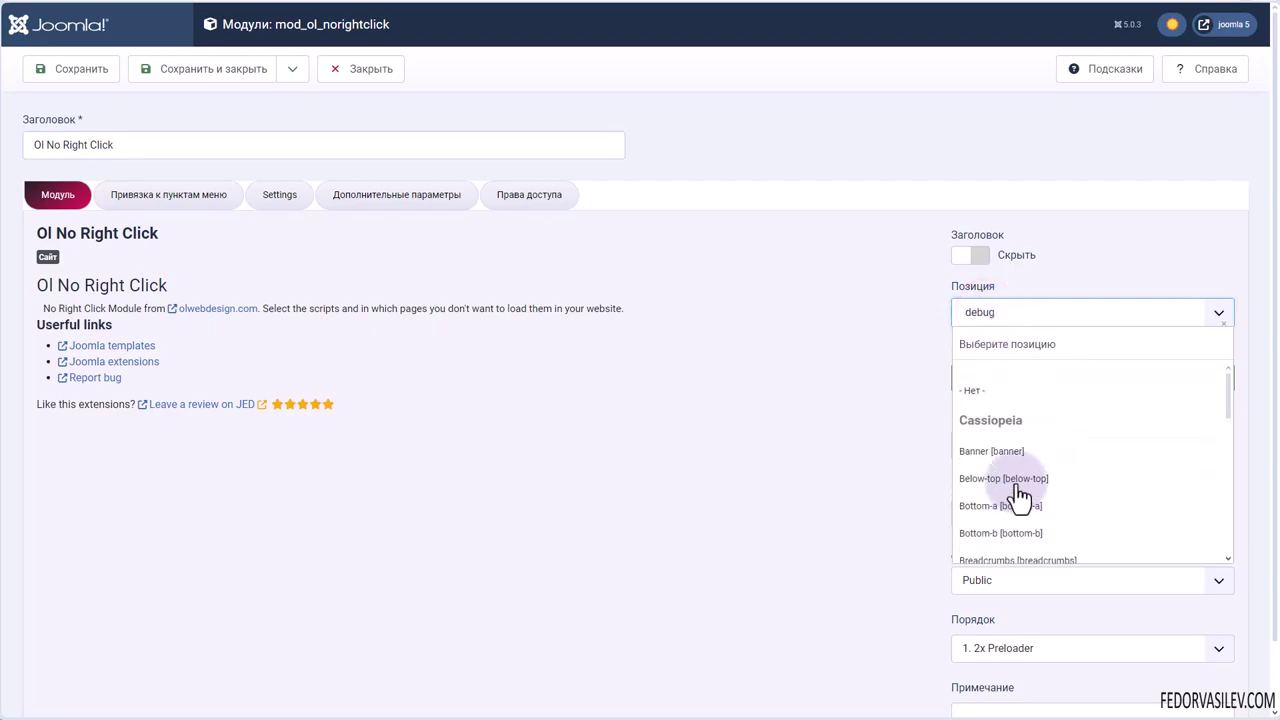
pyautogui.click(978, 345)
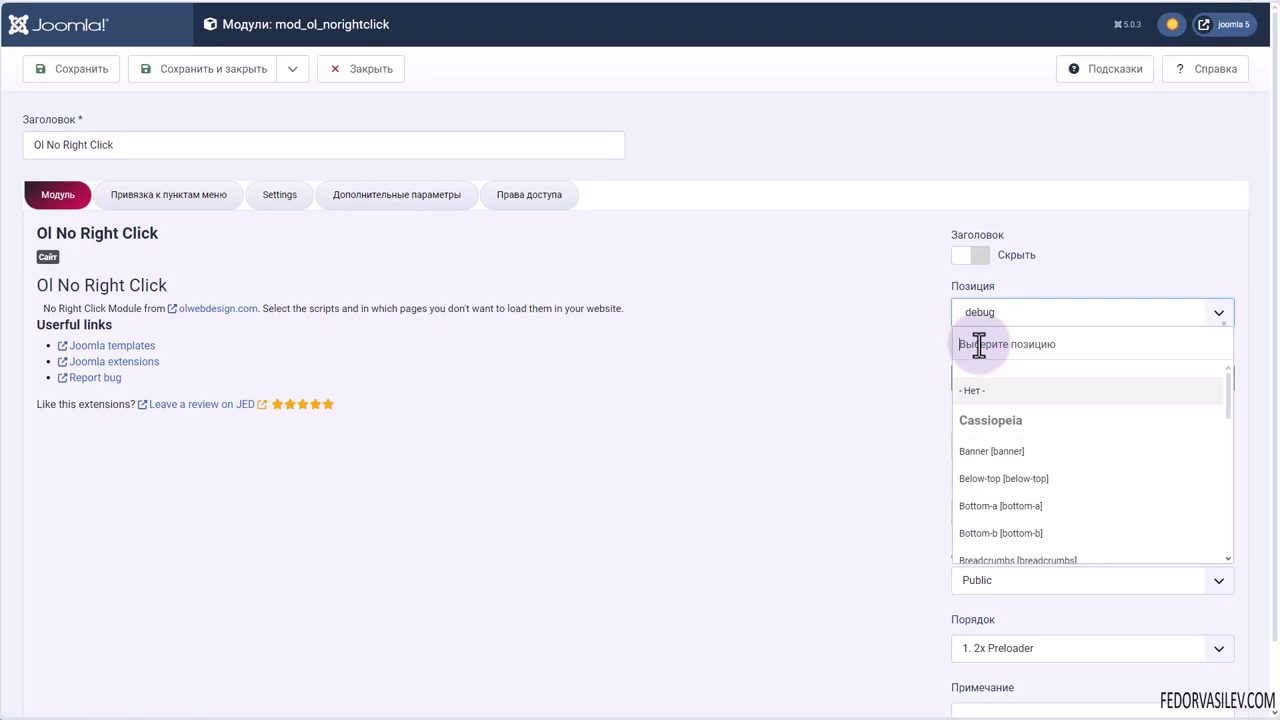
pyautogui.write('deb')
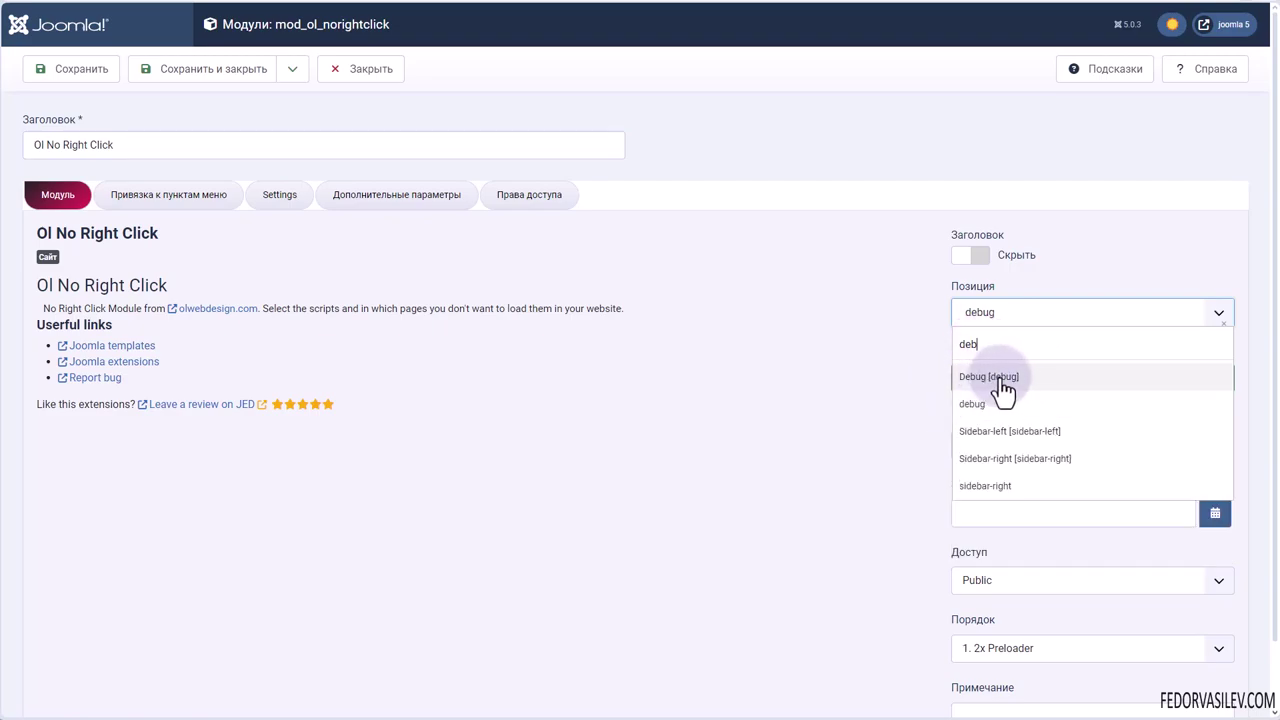
pyautogui.click(915, 327)
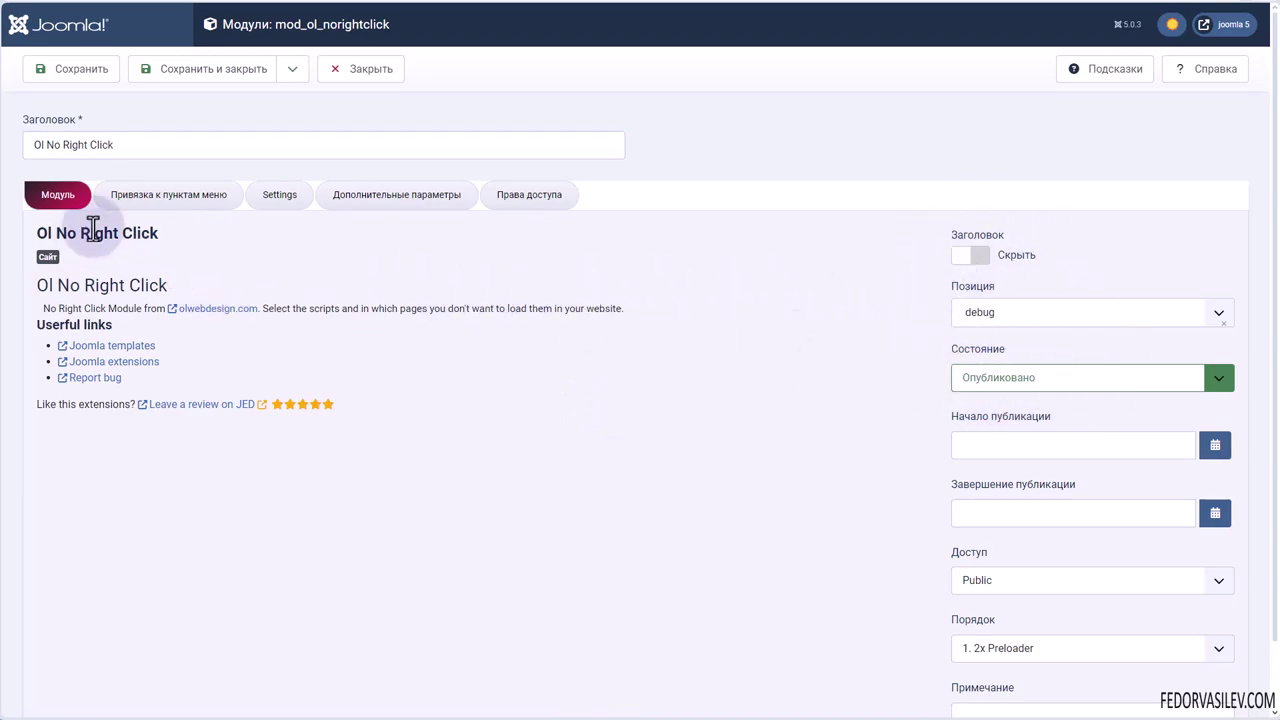
# - Try assigning the module to "Только на выбранных страницах", and set the assignment back to "На каждой странице"
pyautogui.click(186, 197)
pyautogui.click(248, 285)
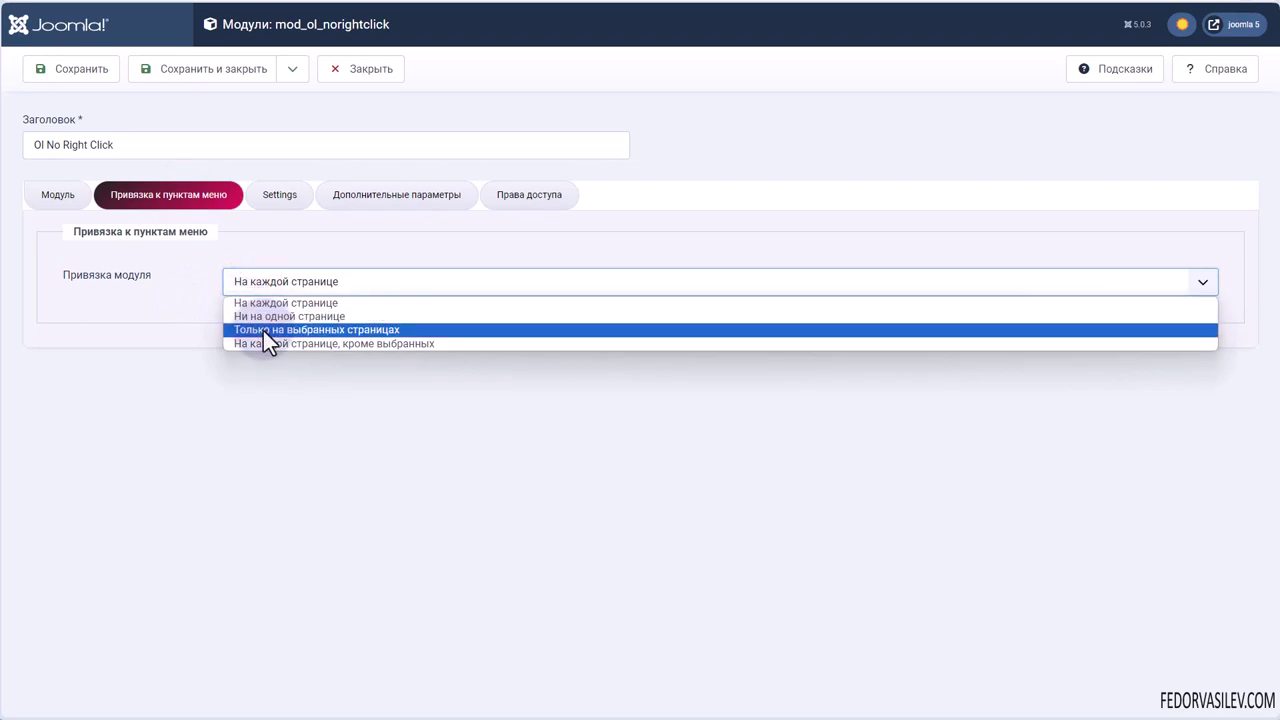
pyautogui.click(263, 330)
pyautogui.scroll(-1, 214, 348)
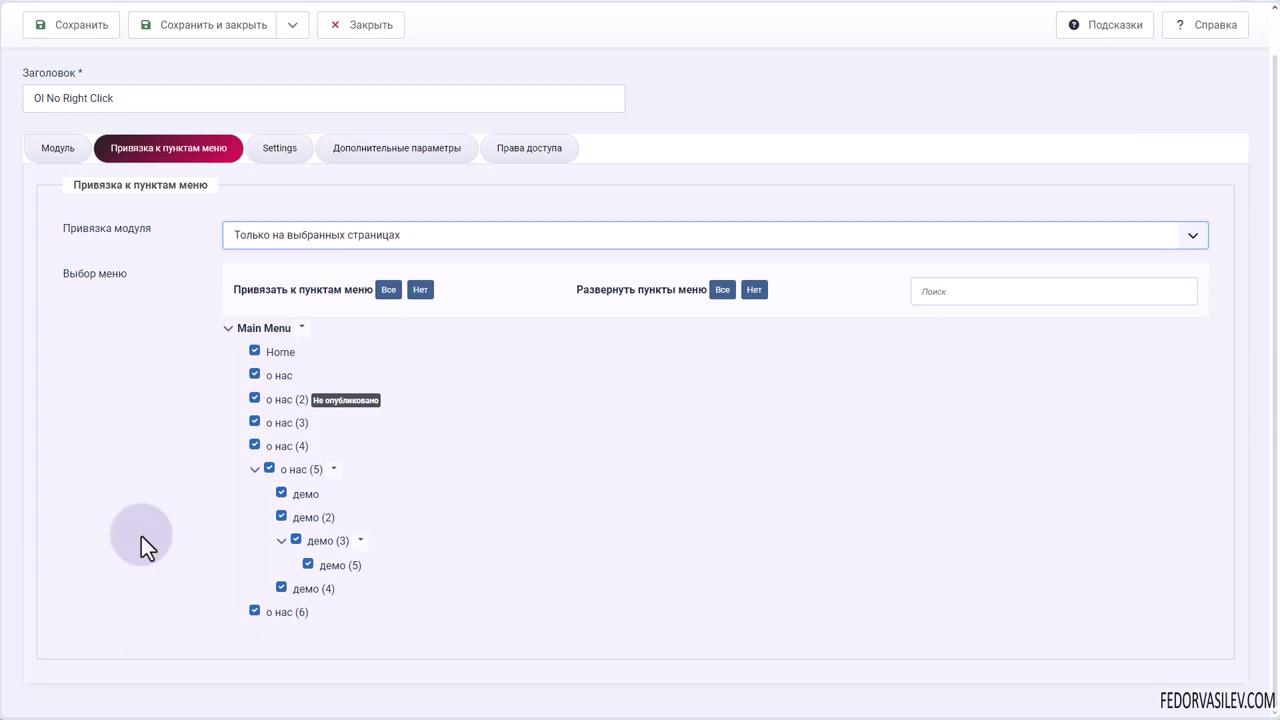
pyautogui.click(262, 237)
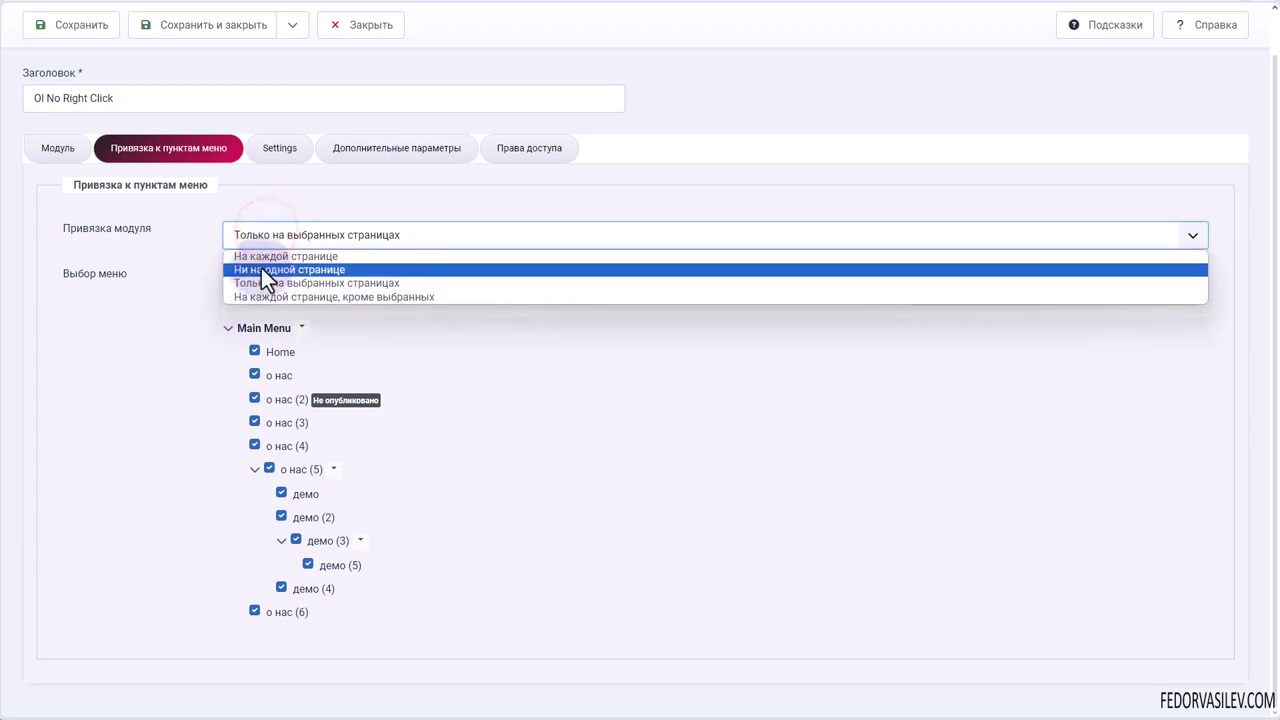
pyautogui.click(261, 258)
# - In the module's own settings, set Disable Right Click and all the other disable options to No
pyautogui.click(279, 197)
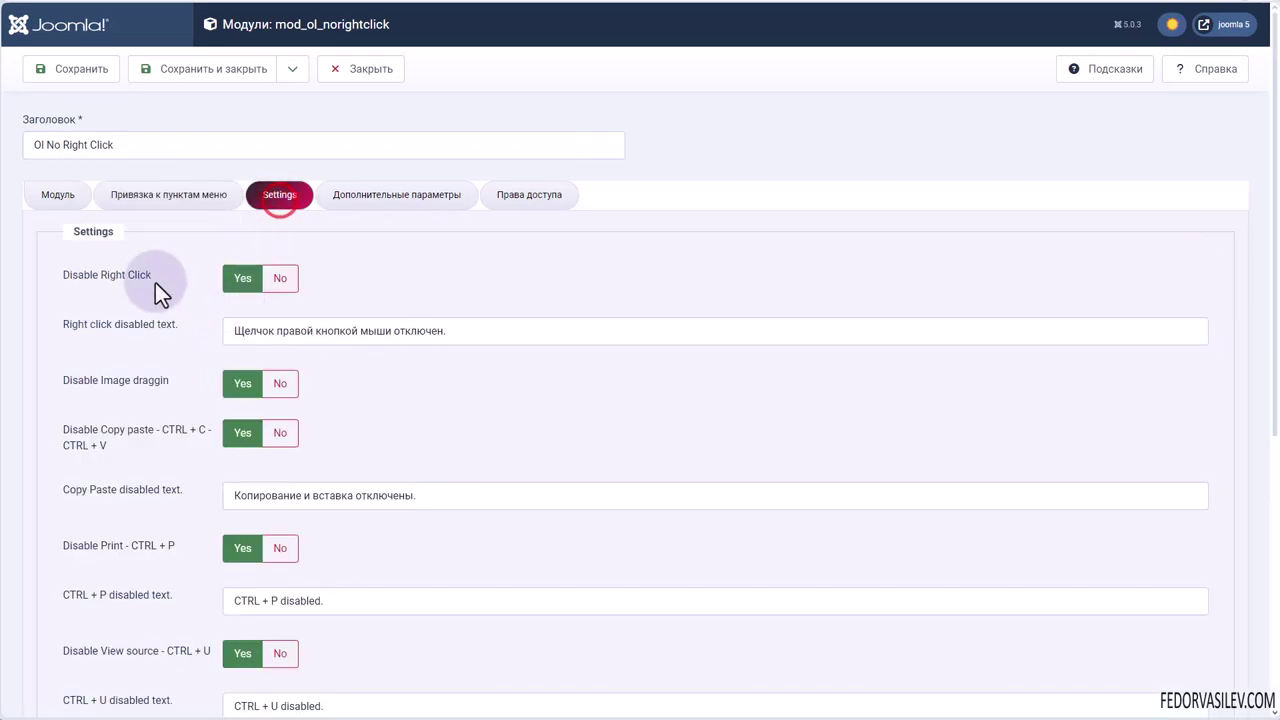
pyautogui.click(280, 278)
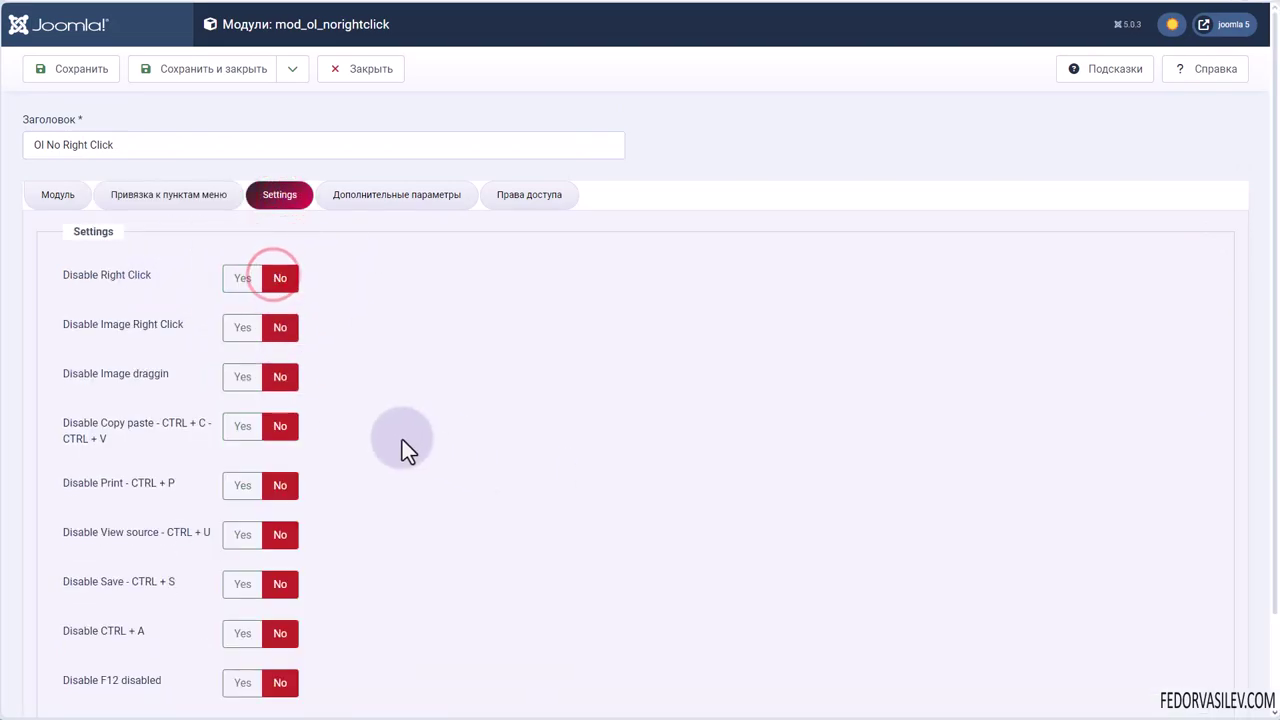
pyautogui.scroll(-2, 368, 379)
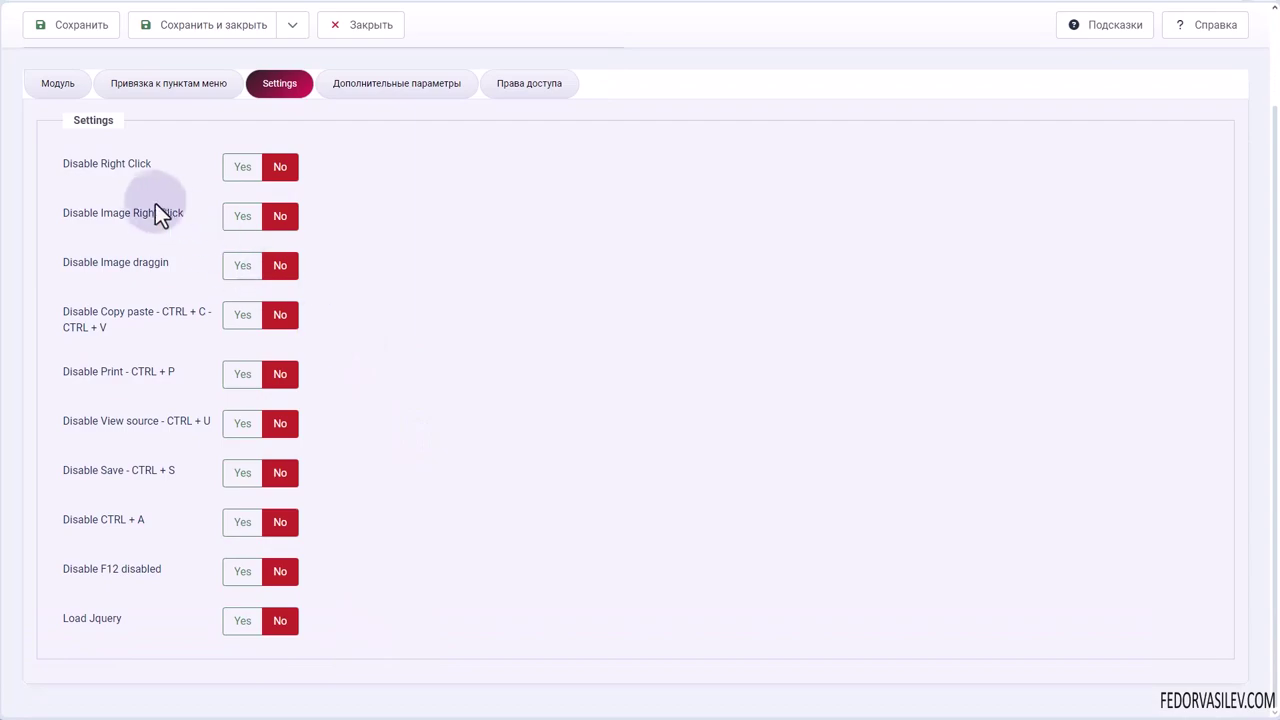
# - Set Disable Right Click to Yes, review its disabled text, and save the module
pyautogui.moveTo(119, 168); pyautogui.dragTo(80, 165)
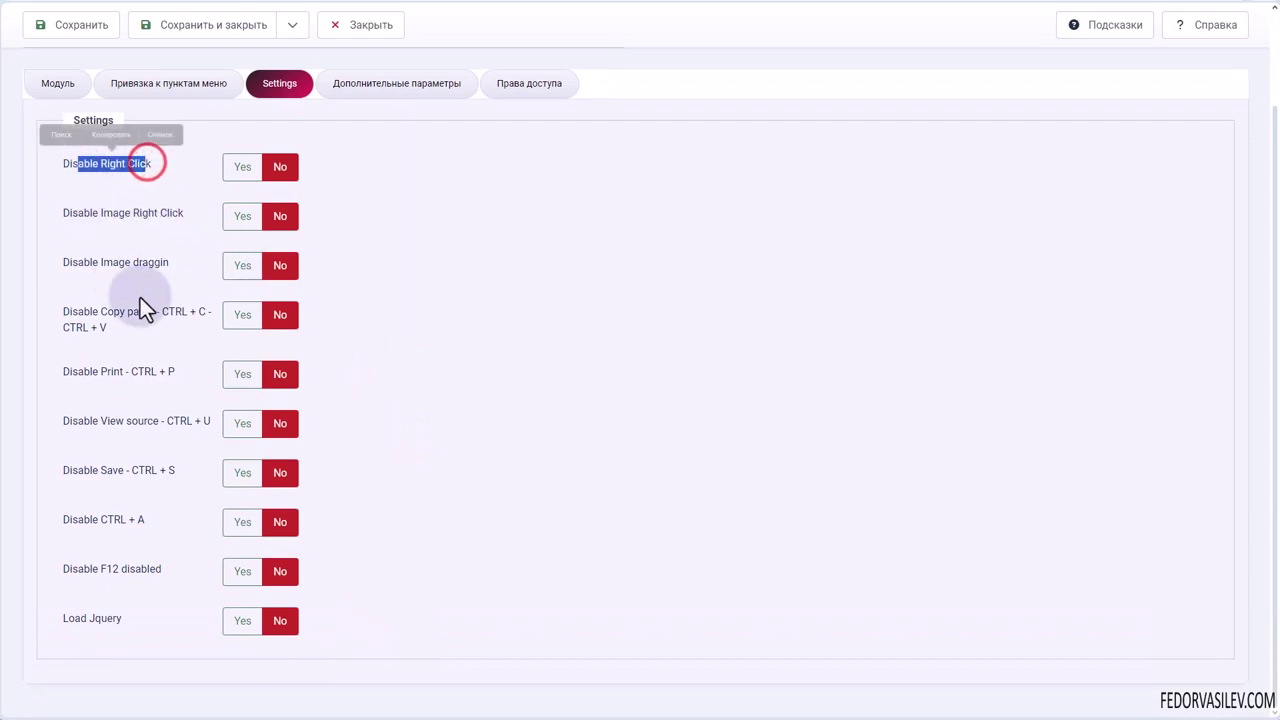
pyautogui.click(111, 165)
pyautogui.click(241, 170)
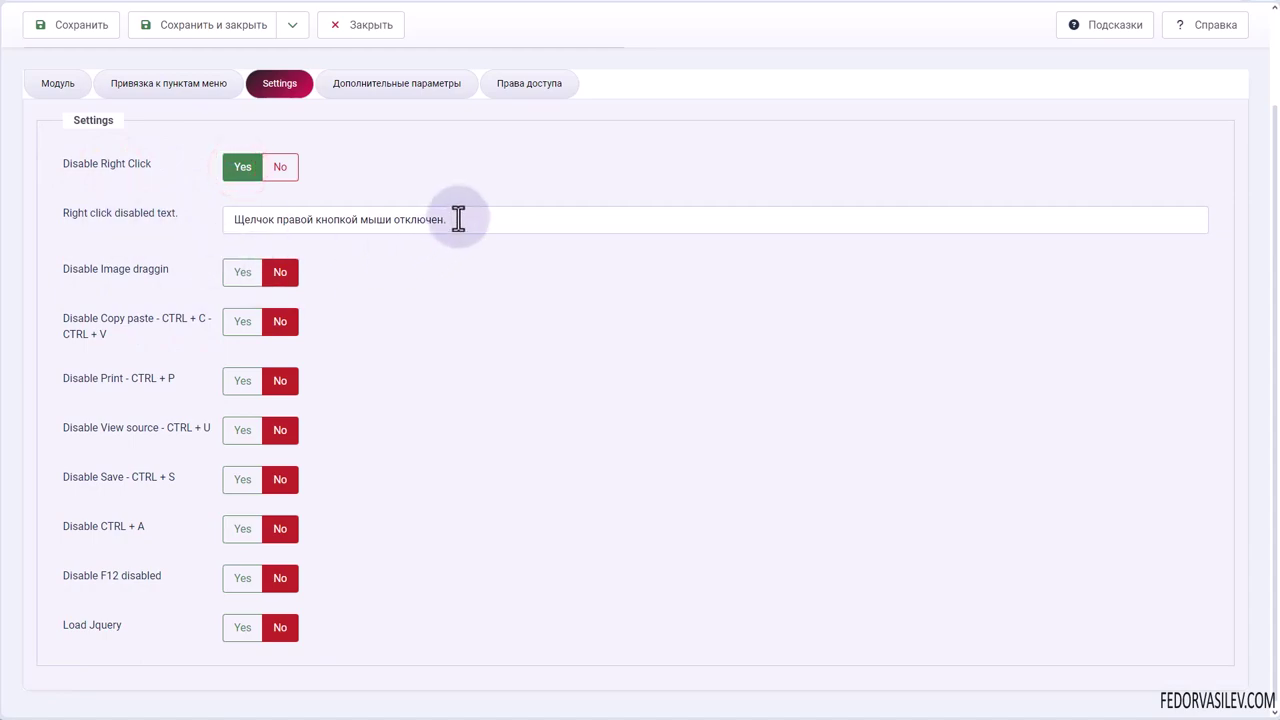
pyautogui.moveTo(458, 219); pyautogui.dragTo(151, 227)
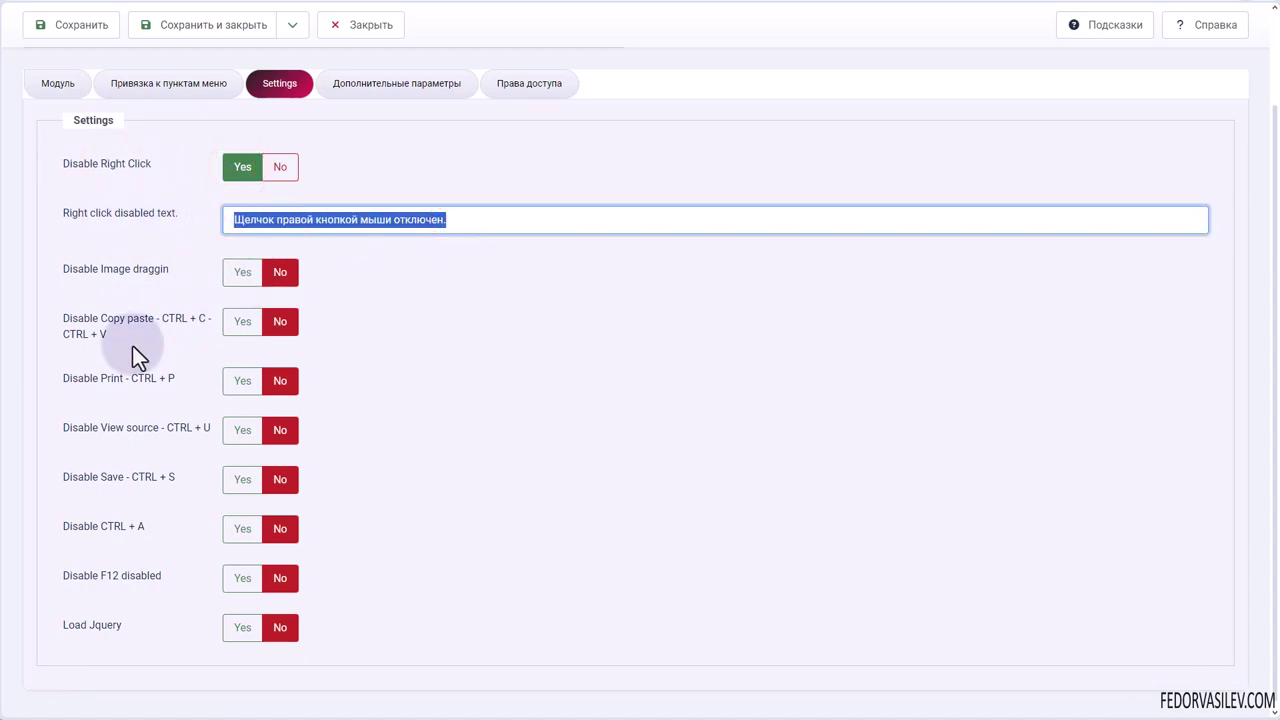
pyautogui.click(62, 26)
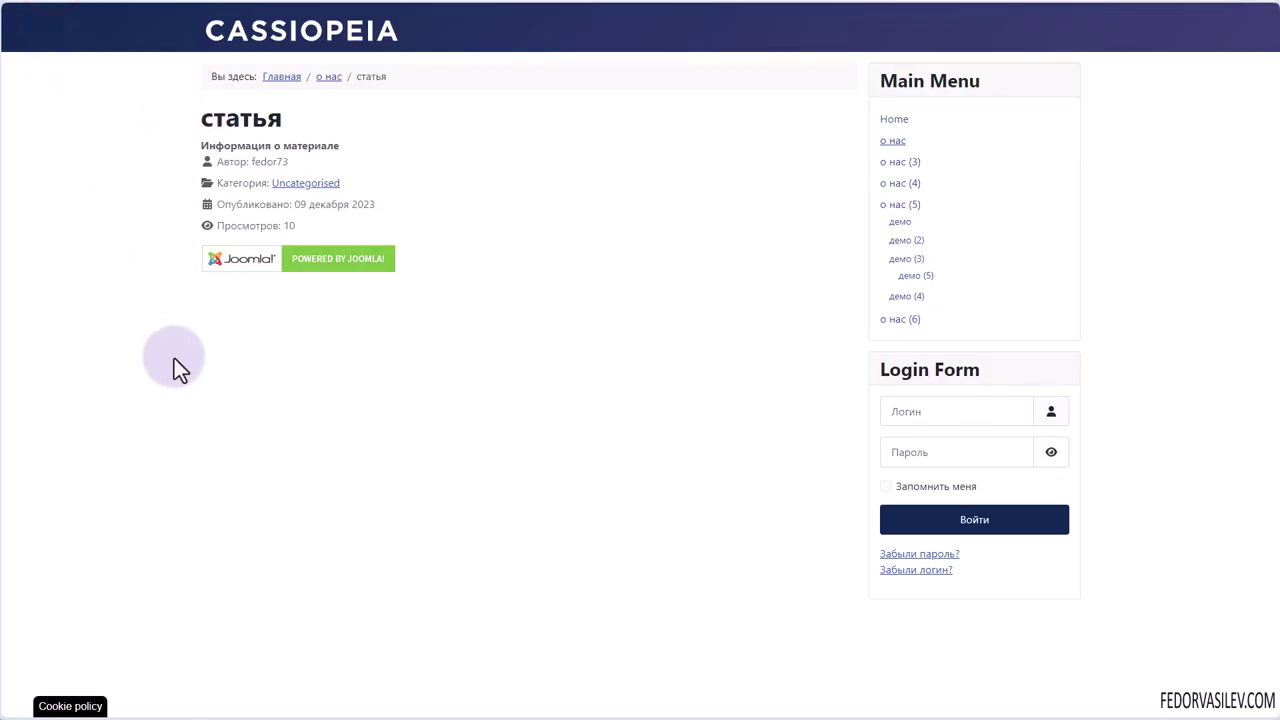
# - Test the context menu in two spots on the site's "статья" article page, dismissing the alert each time
pyautogui.rightClick(348, 205)
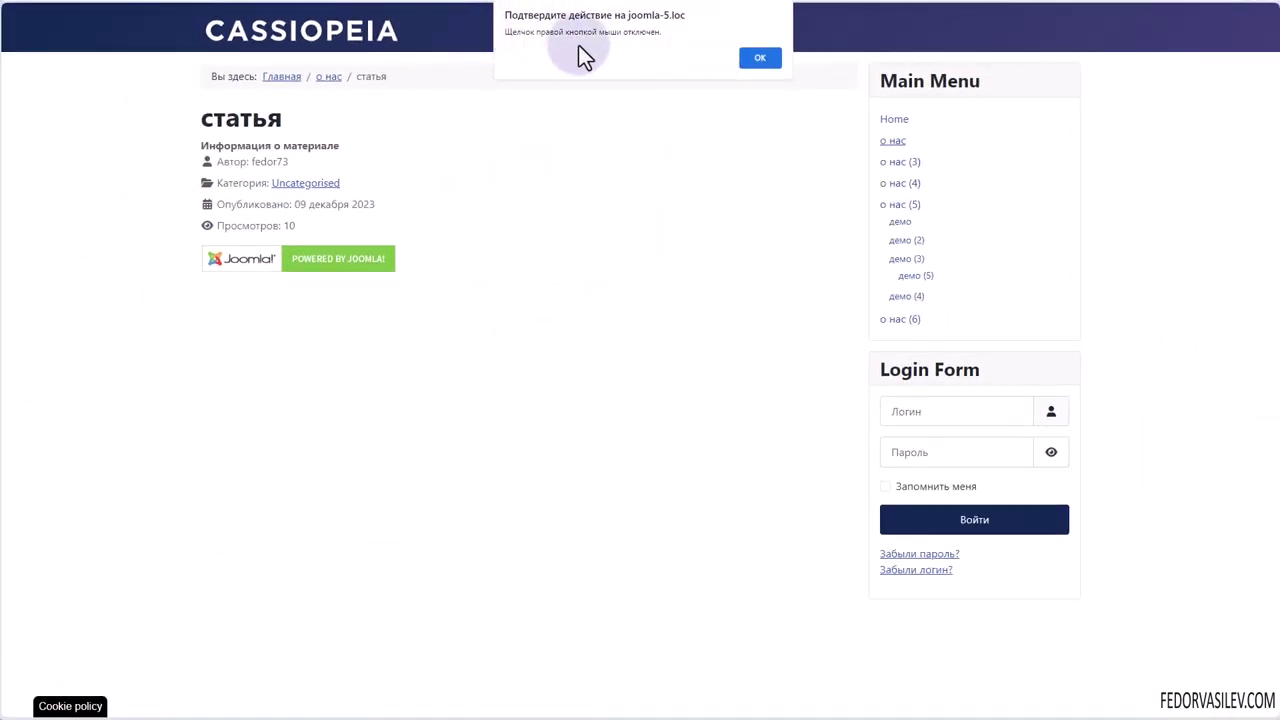
pyautogui.moveTo(580, 34); pyautogui.dragTo(654, 89)
pyautogui.click(755, 55)
pyautogui.rightClick(416, 244)
pyautogui.click(762, 55)
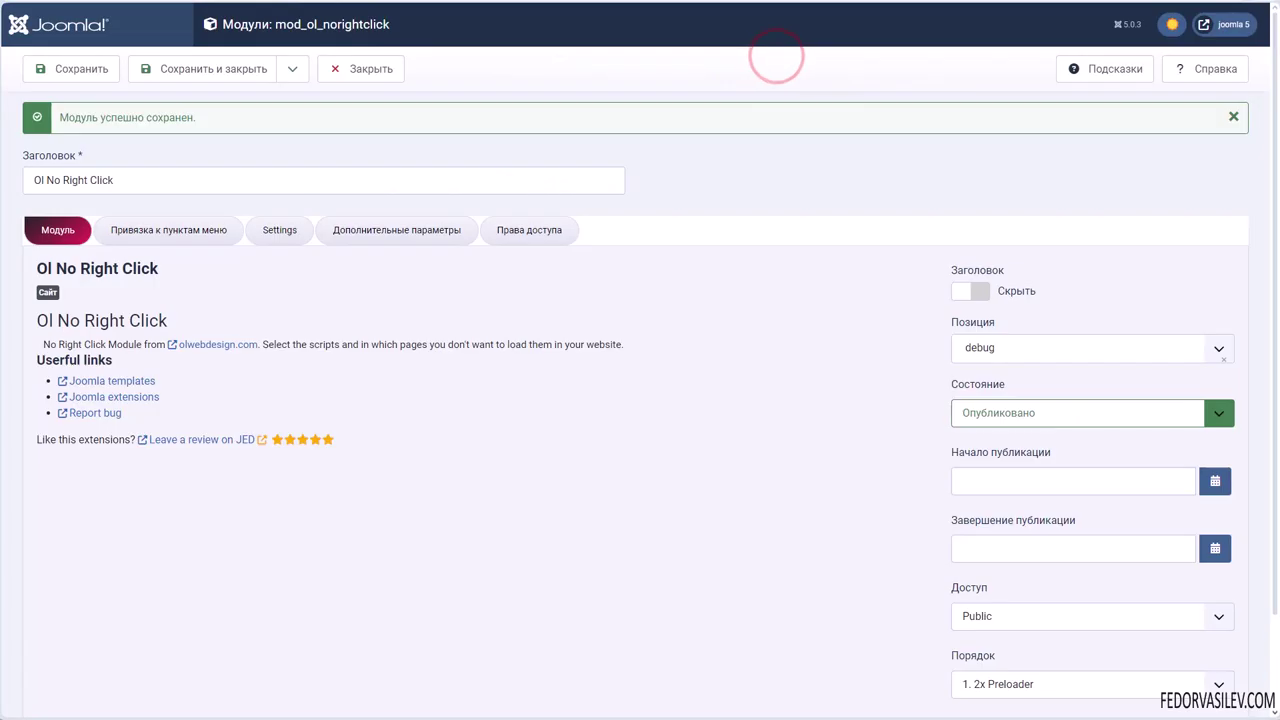
# - Test dragging the Powered by Joomla image on the article page, set Disable Image draggin to Yes, and save the module
pyautogui.click(279, 229)
pyautogui.scroll(-2, 191, 322)
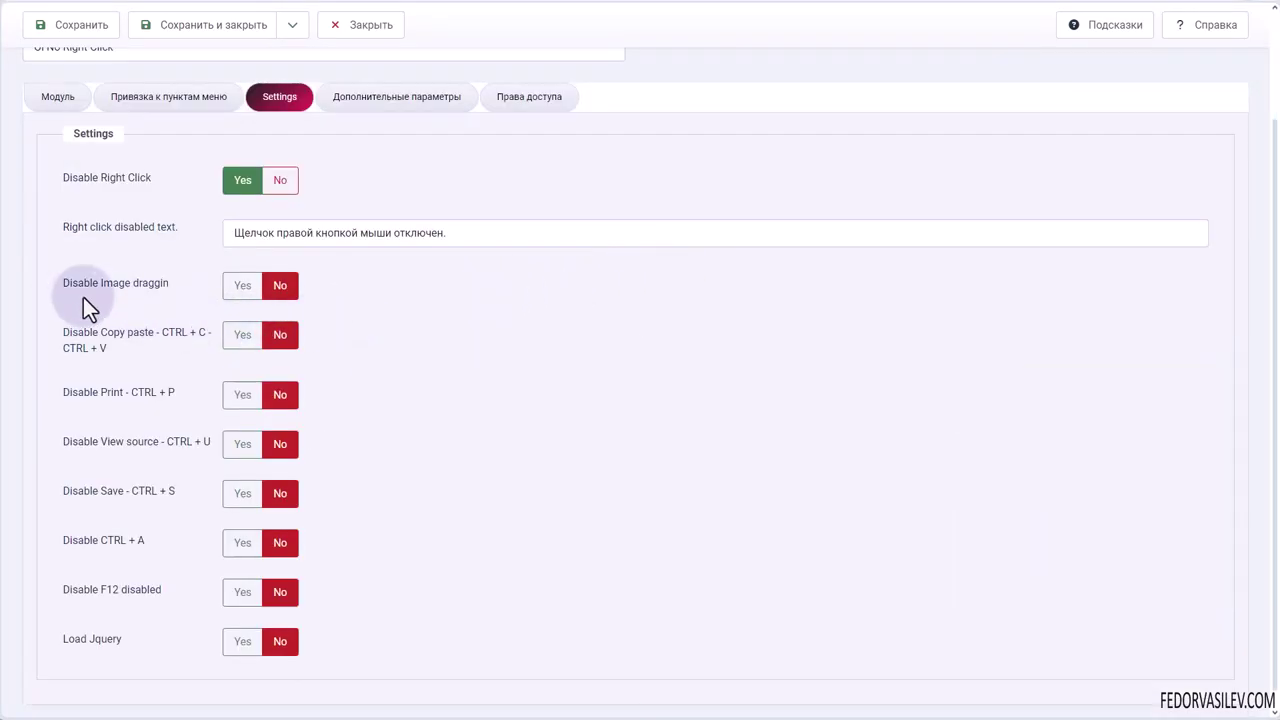
pyautogui.click(237, 290)
pyautogui.click(236, 288)
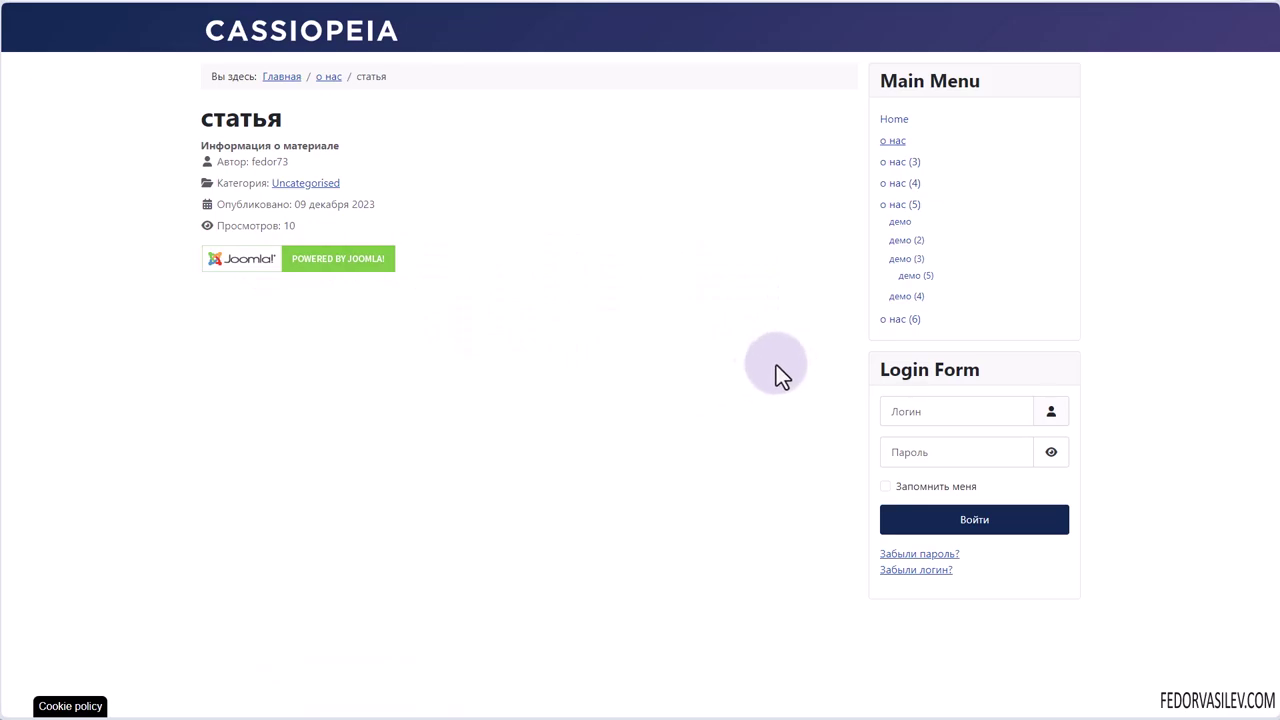
pyautogui.moveTo(322, 258); pyautogui.dragTo(530, 286)
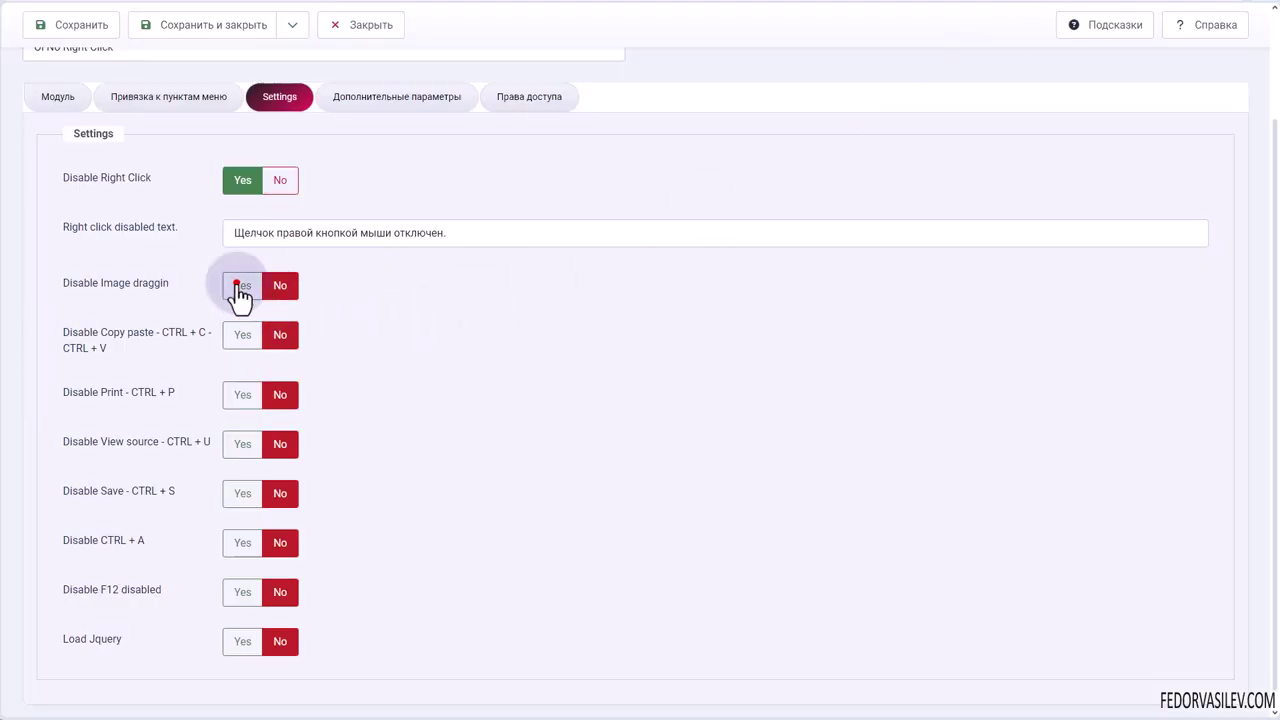
pyautogui.click(240, 285)
pyautogui.click(76, 28)
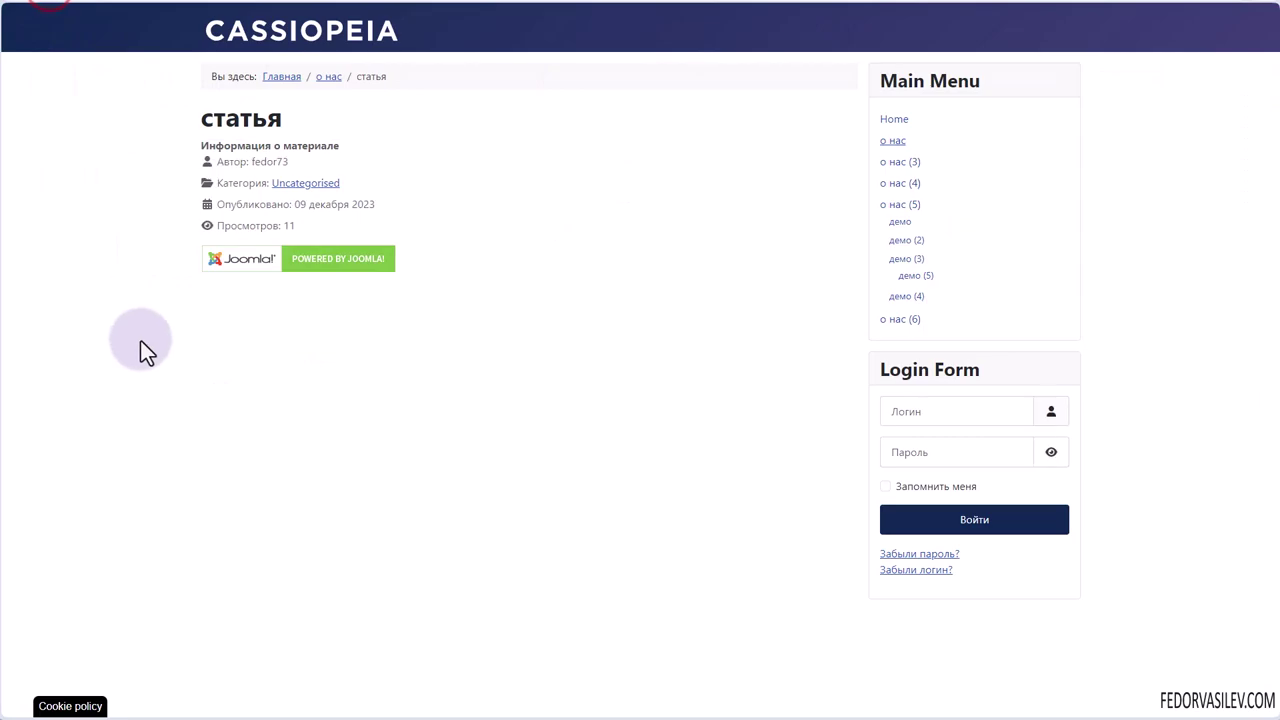
# - Test dragging the Powered by Joomla image and opening its context menu on the article page, and dismiss the alert
pyautogui.moveTo(268, 258); pyautogui.dragTo(443, 309)
pyautogui.moveTo(356, 253); pyautogui.dragTo(149, 314)
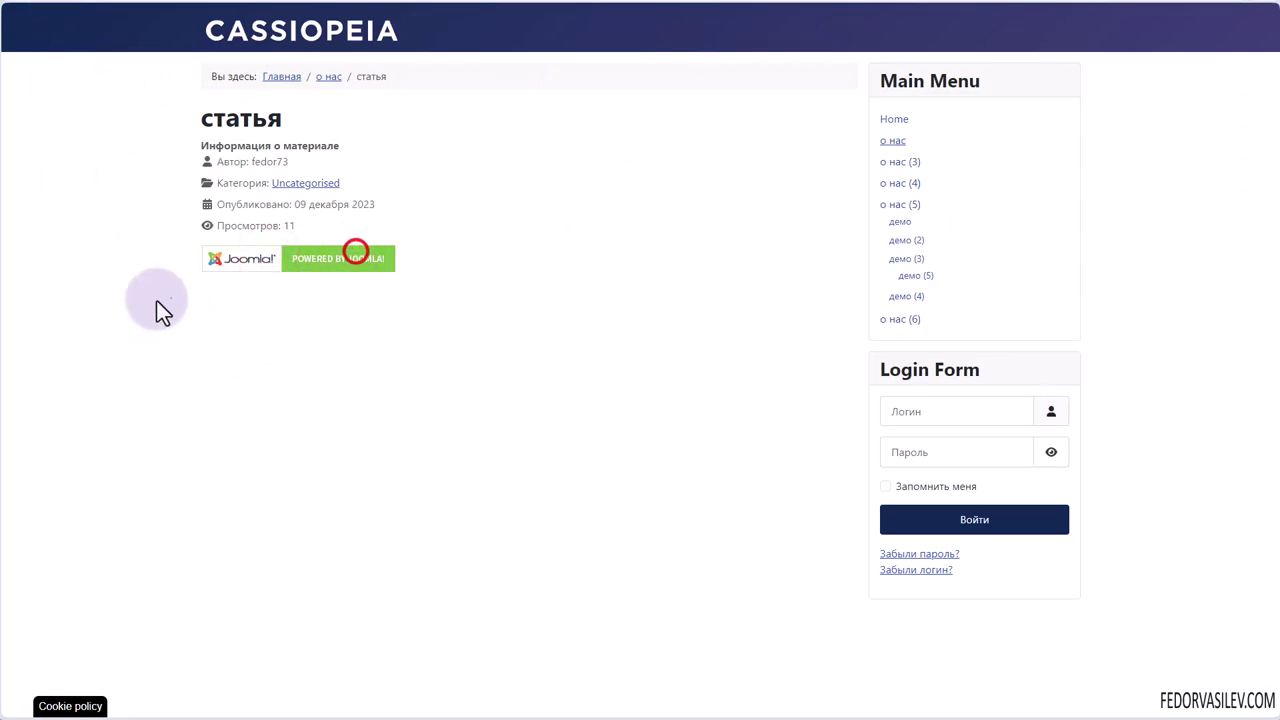
pyautogui.click(357, 259)
pyautogui.click(222, 258)
pyautogui.click(374, 258)
pyautogui.rightClick(238, 262)
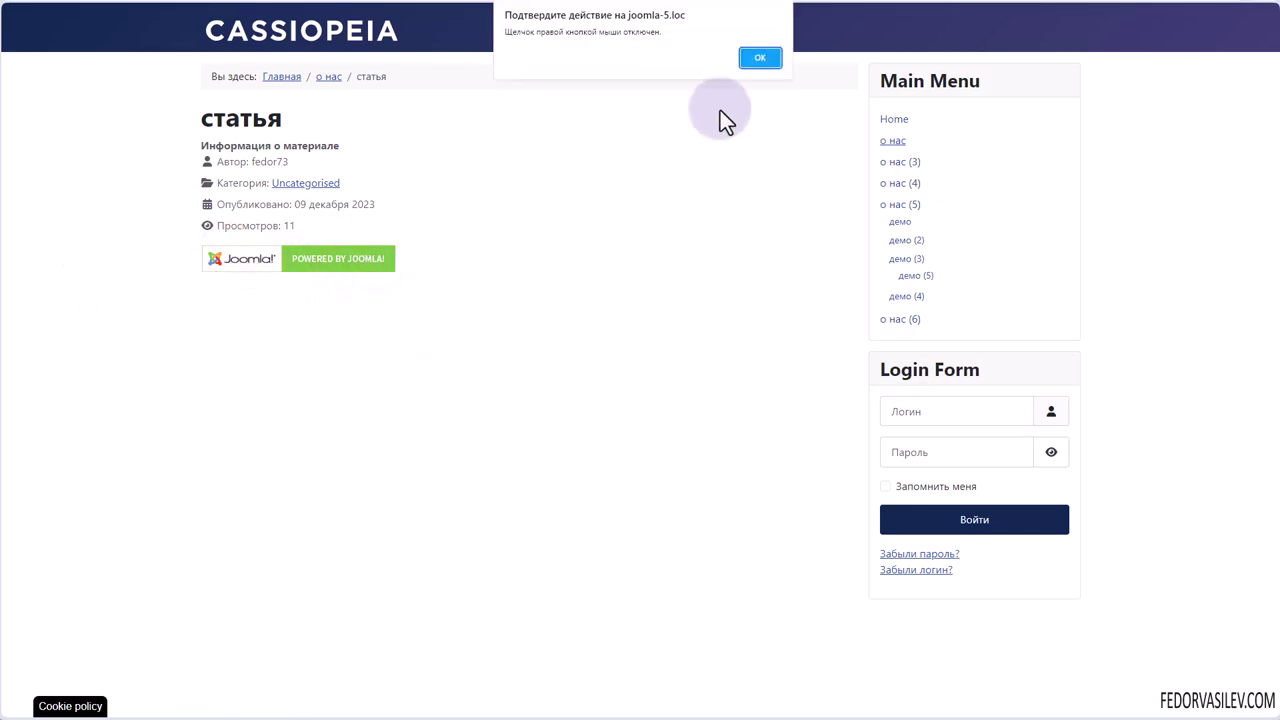
pyautogui.click(758, 58)
# - Return to the module settings and examine the Disable Copy paste option, its CTRL + C and CTRL + V shortcuts, and its disabled text
pyautogui.hotkey('ctrl', 'Tab')
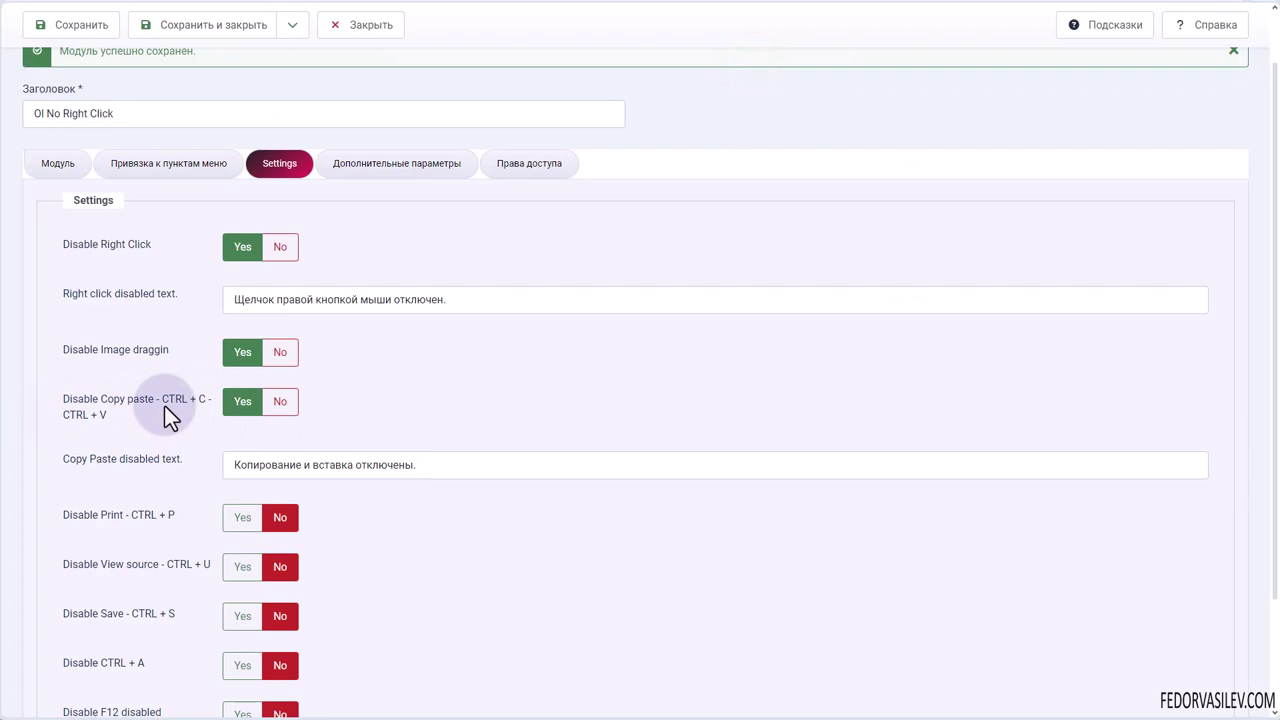
pyautogui.moveTo(166, 402); pyautogui.dragTo(202, 404)
pyautogui.click(62, 420)
pyautogui.tripleClick(60, 420)
pyautogui.click(166, 405)
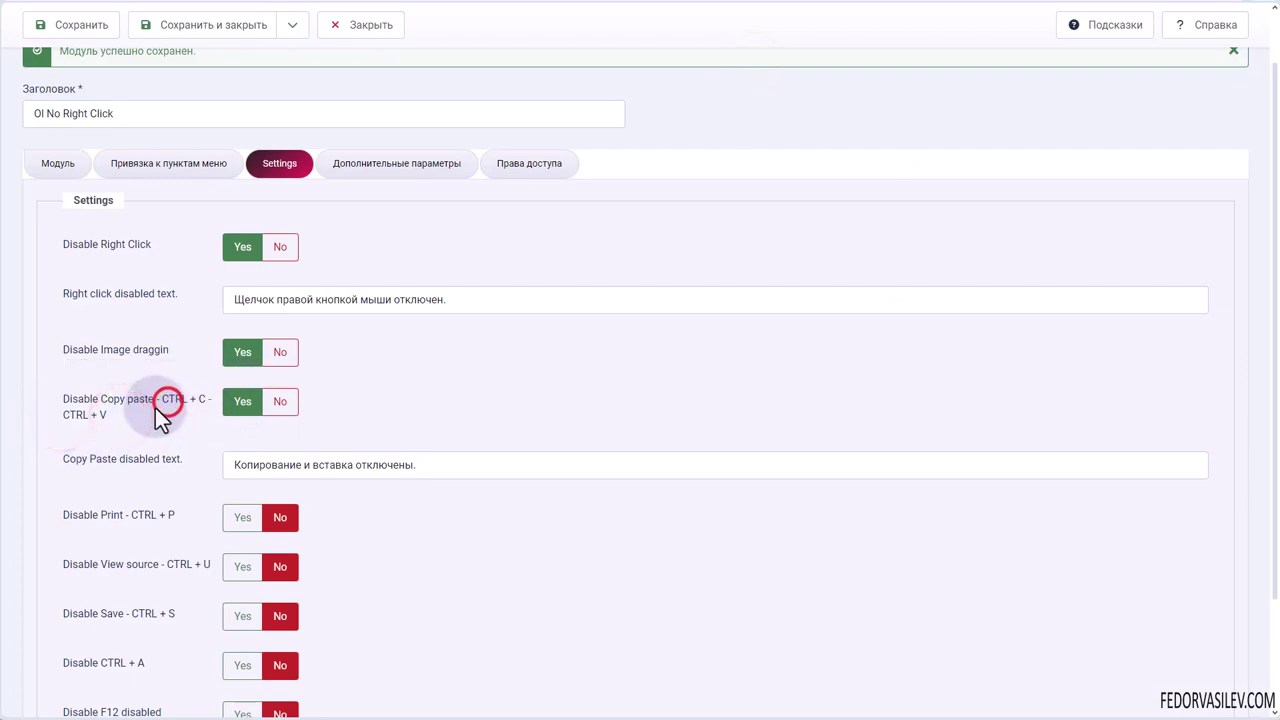
pyautogui.moveTo(161, 399); pyautogui.dragTo(205, 400)
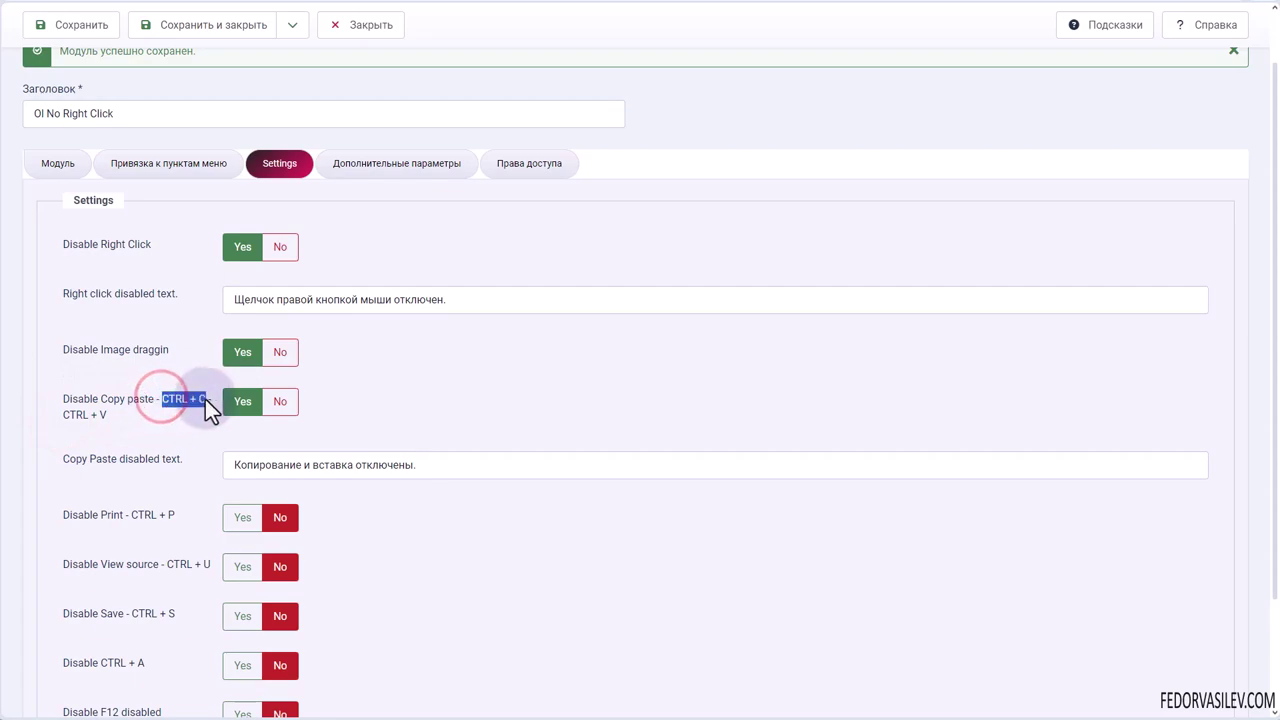
pyautogui.tripleClick(59, 414)
pyautogui.click(173, 415)
pyautogui.scroll(1, 190, 300)
pyautogui.tripleClick(454, 532)
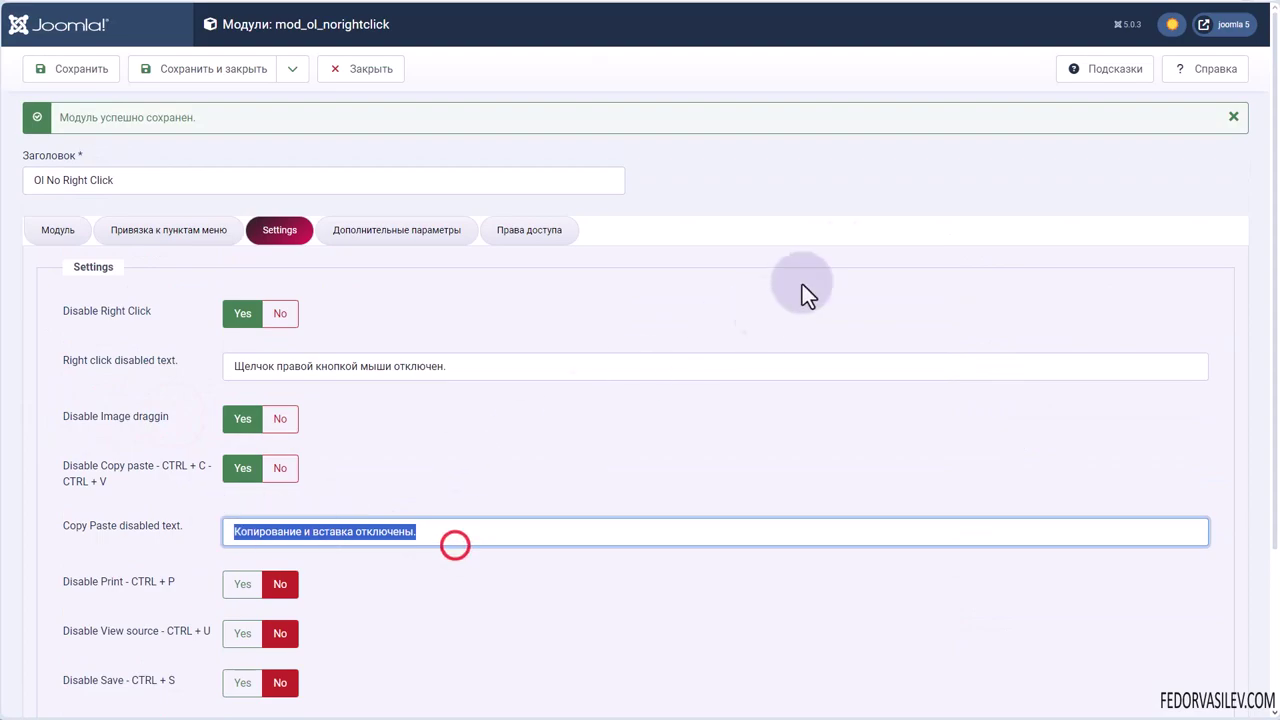
# - Test copying the publication date line on the site's "статья" article page, and dismiss the alert
pyautogui.rightClick(147, 235)
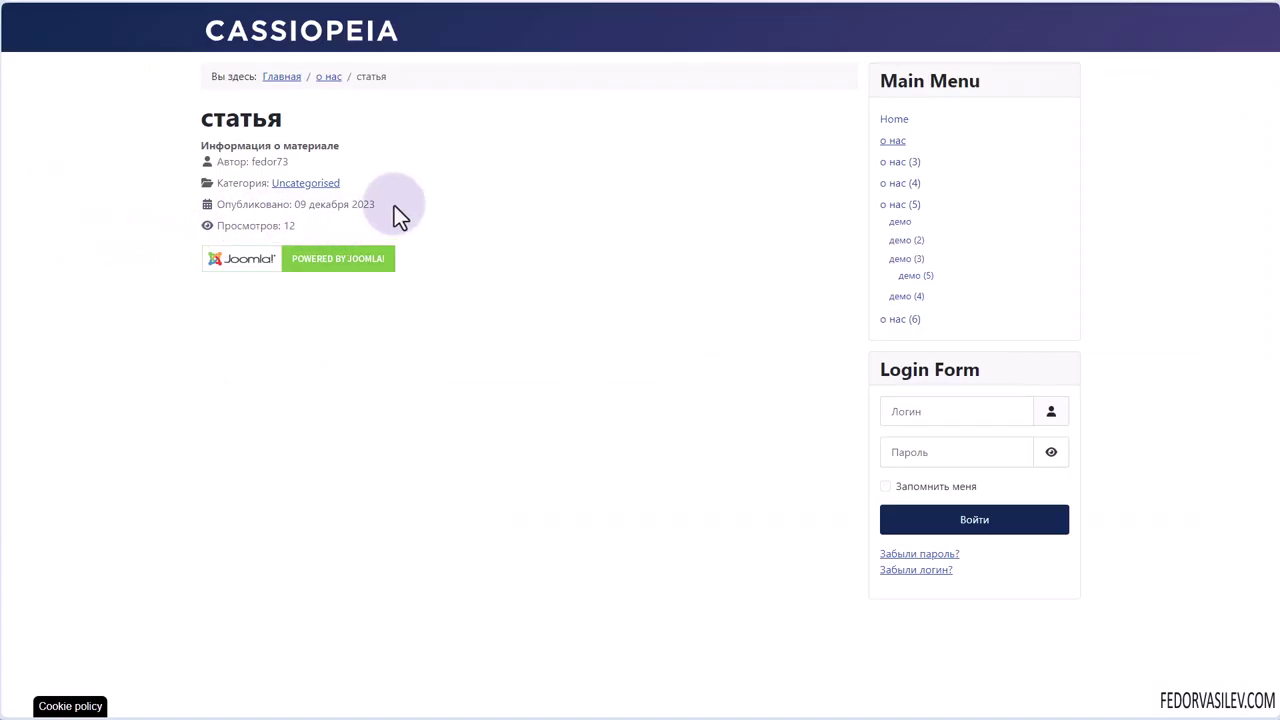
pyautogui.moveTo(395, 208); pyautogui.dragTo(178, 212)
pyautogui.hotkey('ctrl', 'c')
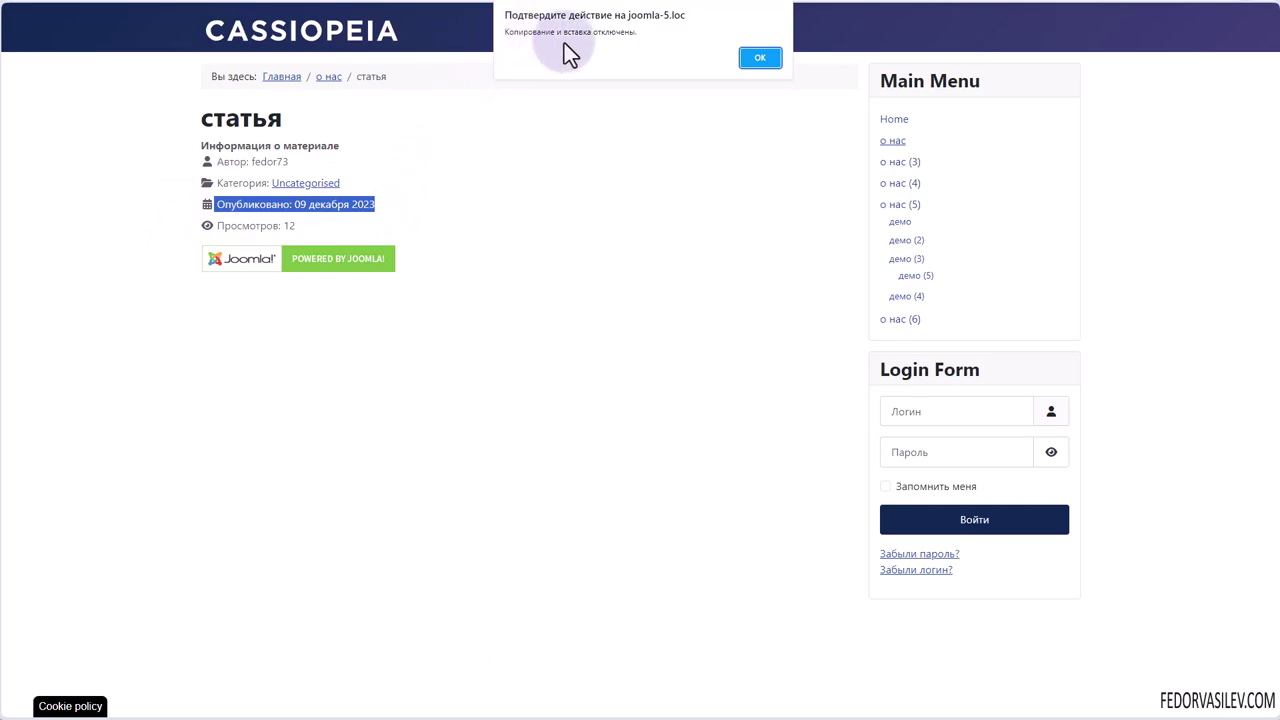
pyautogui.click(756, 57)
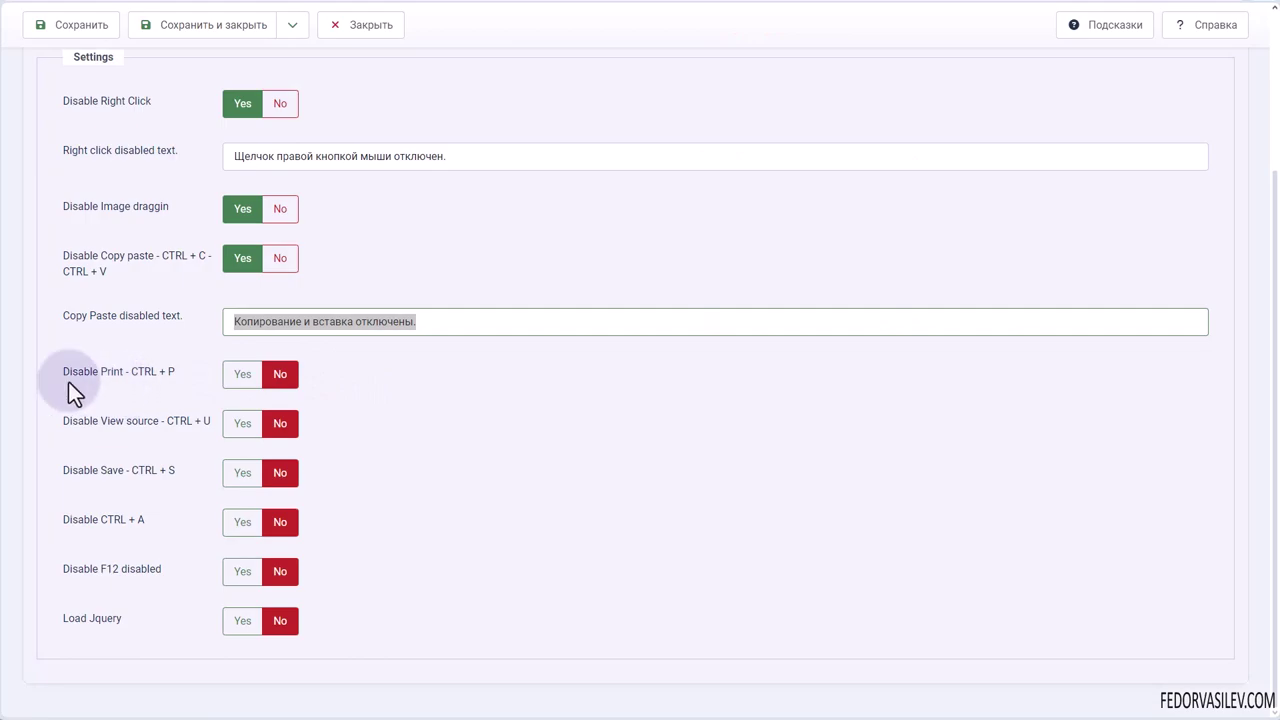
# - Set Disable Print - CTRL + P and Disable View source - CTRL + U to Yes in the module settings
pyautogui.click(242, 374)
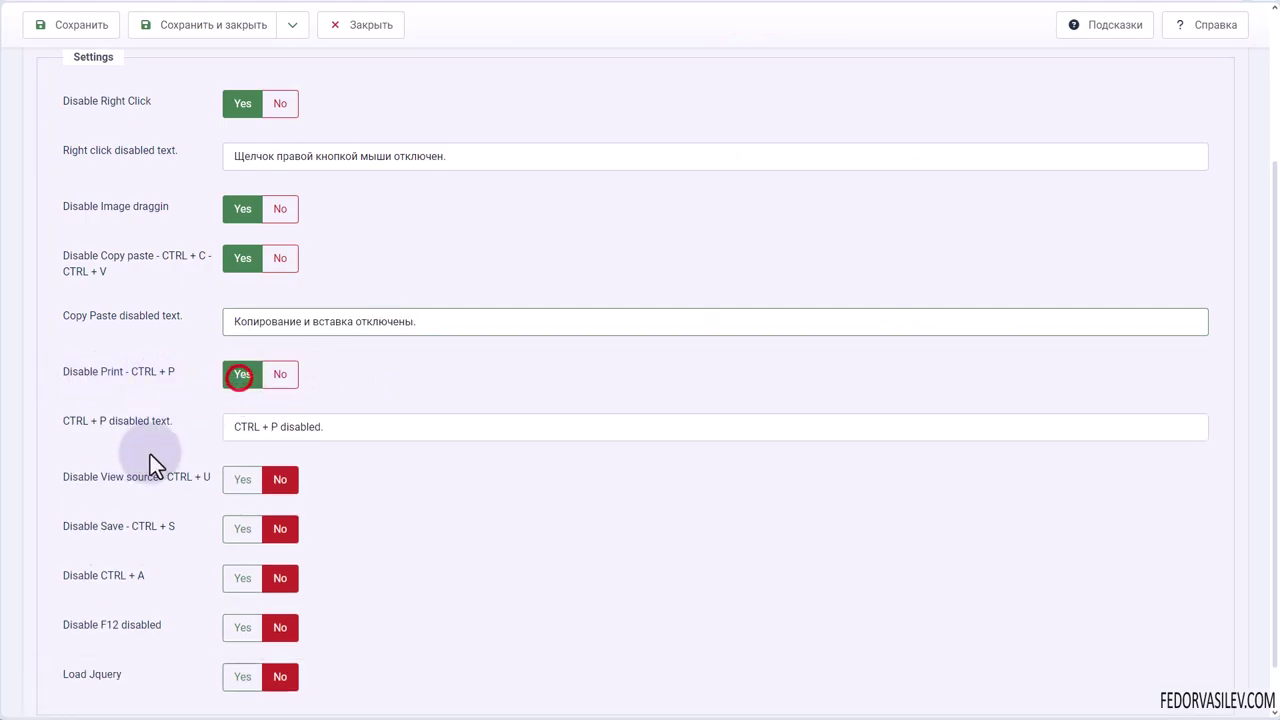
pyautogui.tripleClick(348, 430)
pyautogui.scroll(-1, 96, 393)
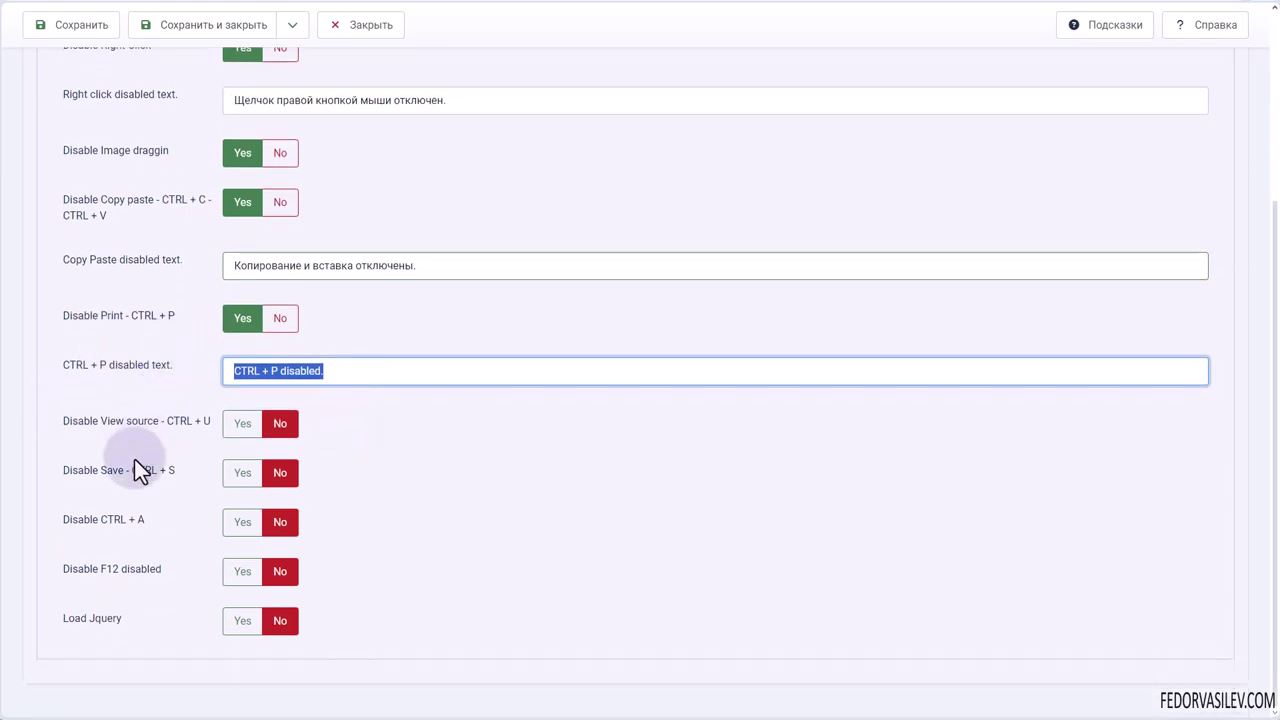
pyautogui.click(243, 437)
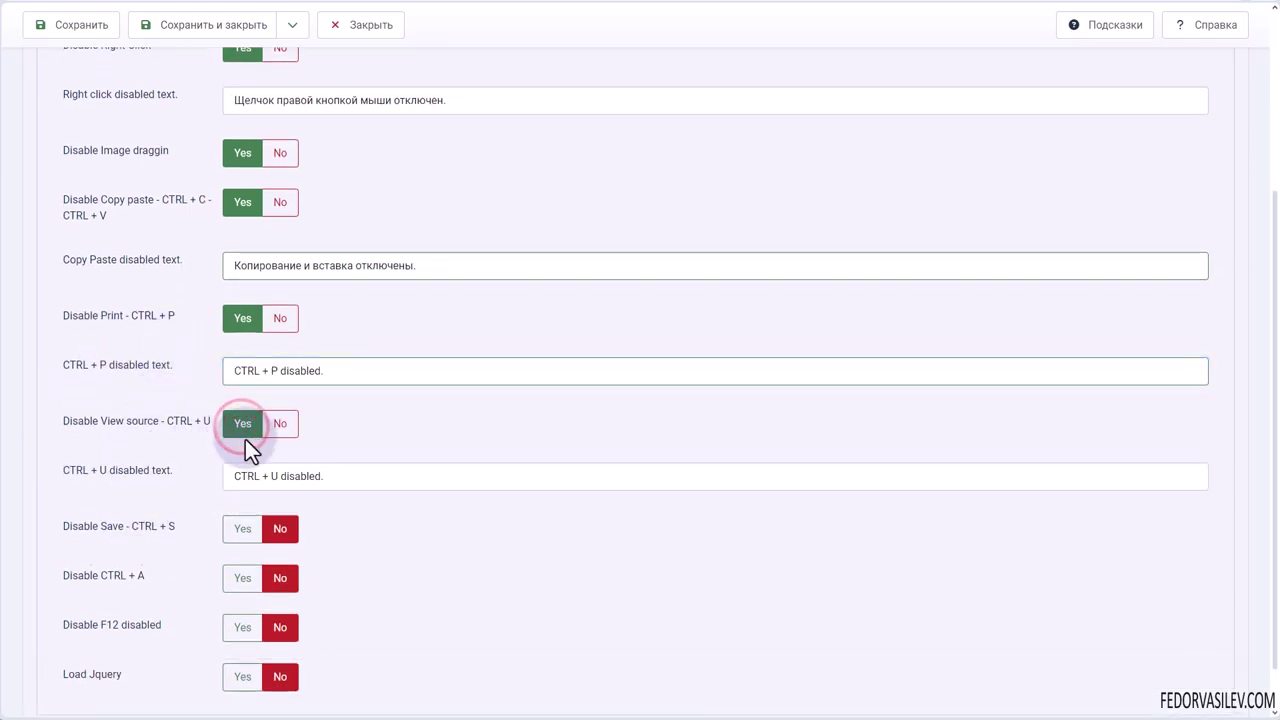
# - Set Disable Save - CTRL + S, Disable CTRL + A and Disable F12 disabled to Yes
pyautogui.click(240, 545)
pyautogui.scroll(-2, 190, 490)
pyautogui.click(242, 523)
pyautogui.scroll(-1, 180, 480)
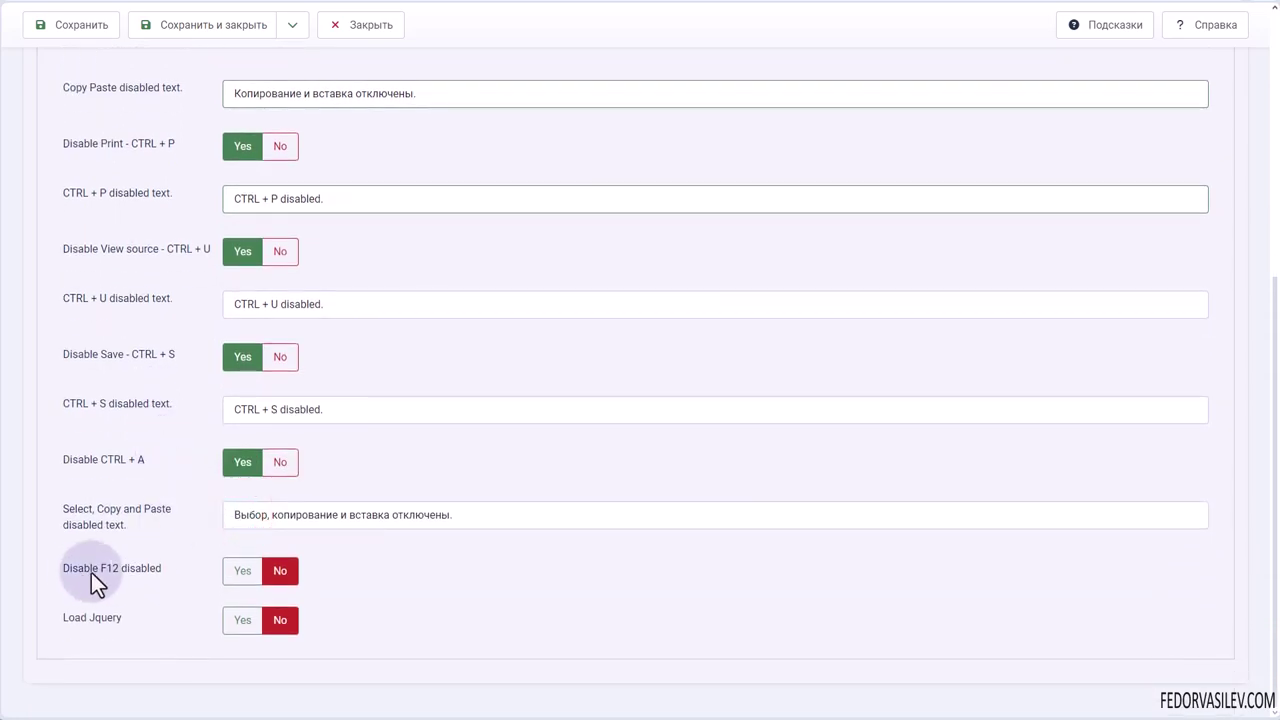
pyautogui.click(241, 571)
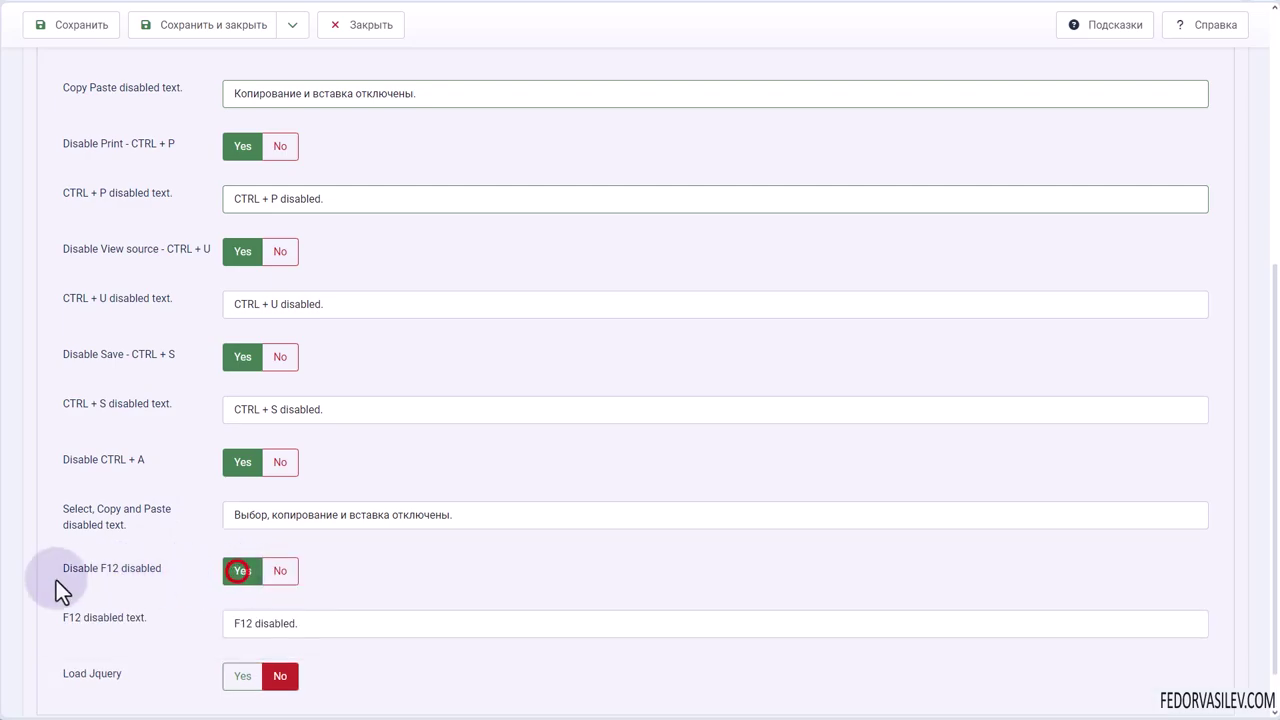
pyautogui.scroll(-1, 60, 578)
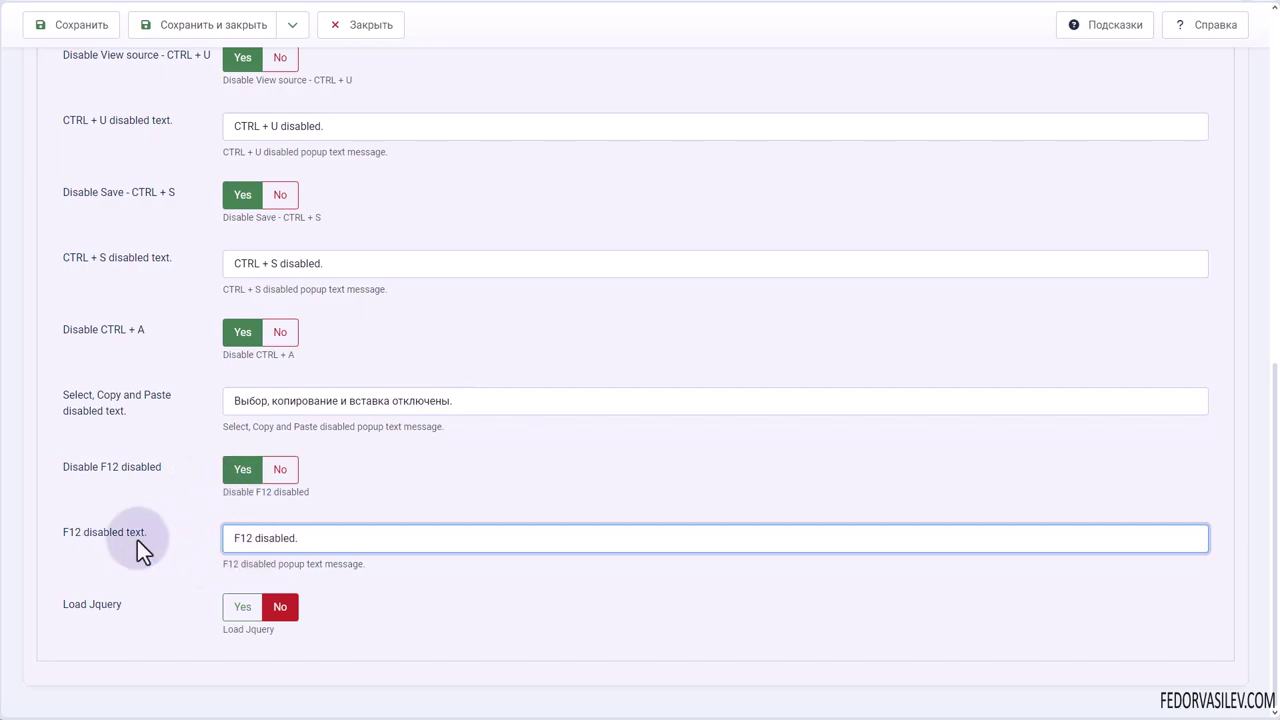
# - Examine the Disable F12 option with its disabled text and the Load Jquery option, and review the whole list of module settings
pyautogui.click(240, 471)
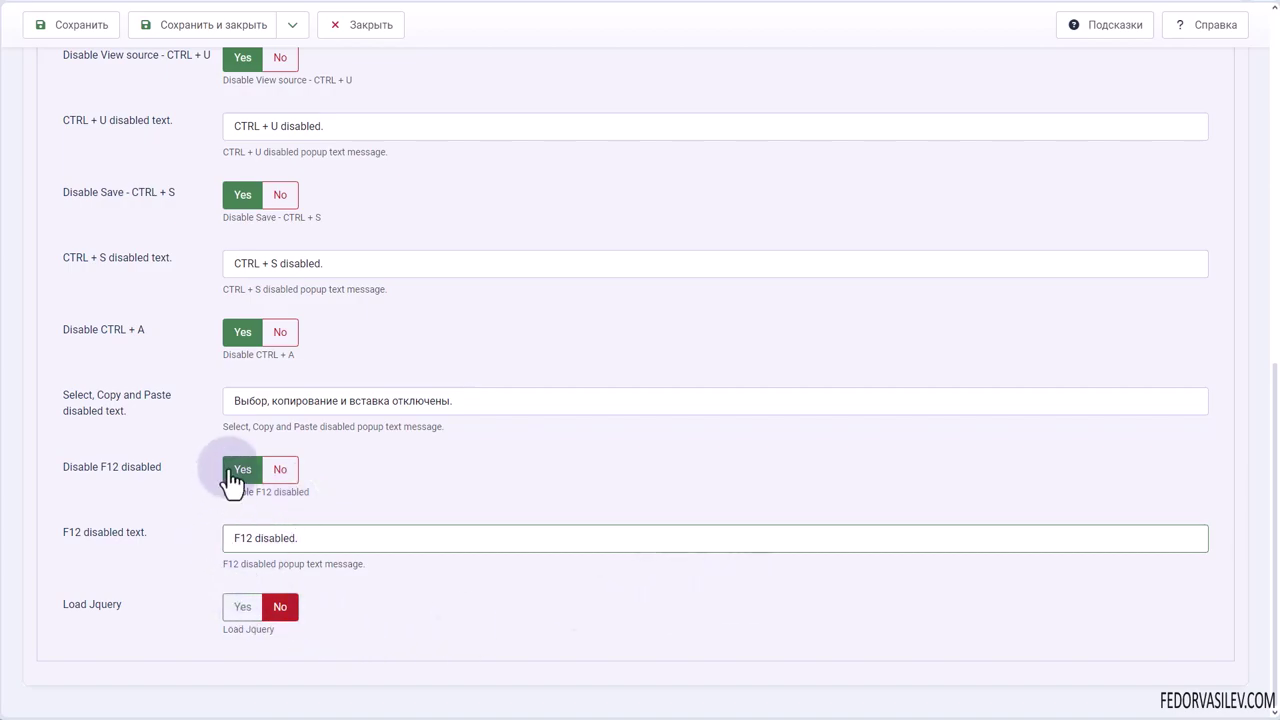
pyautogui.moveTo(335, 538); pyautogui.dragTo(226, 540)
pyautogui.click(189, 512)
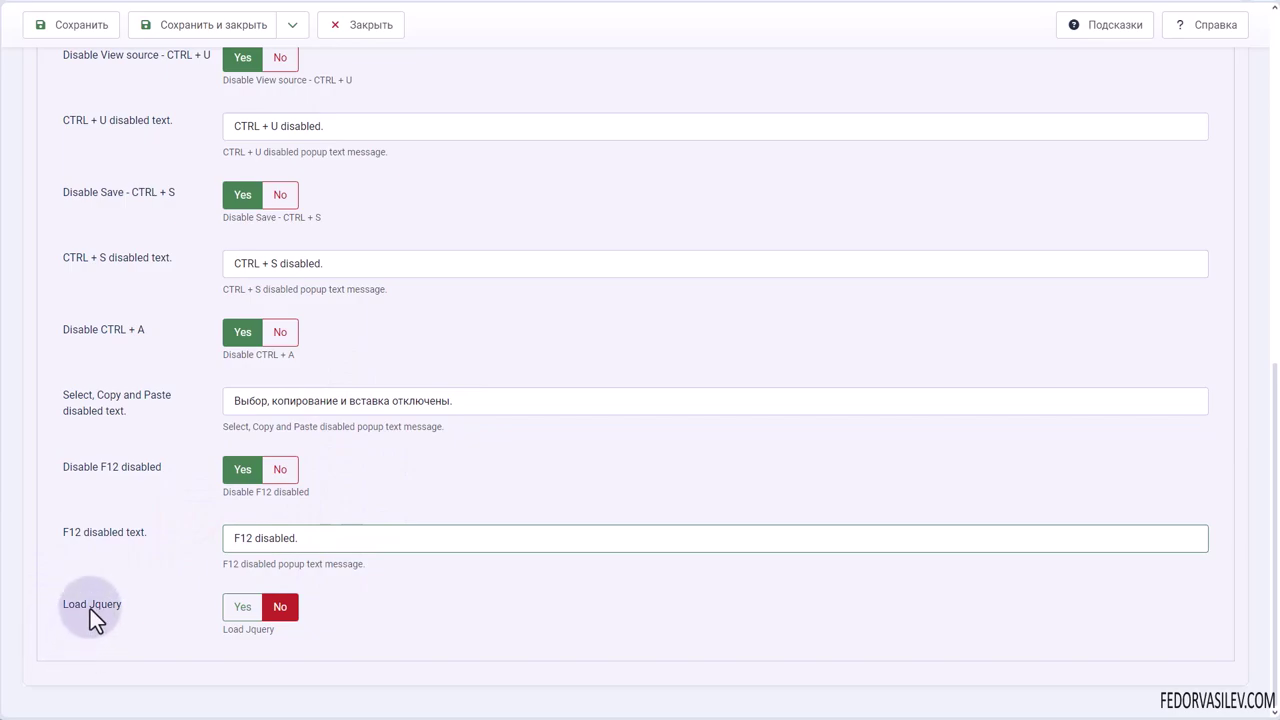
pyautogui.moveTo(65, 607); pyautogui.dragTo(119, 605)
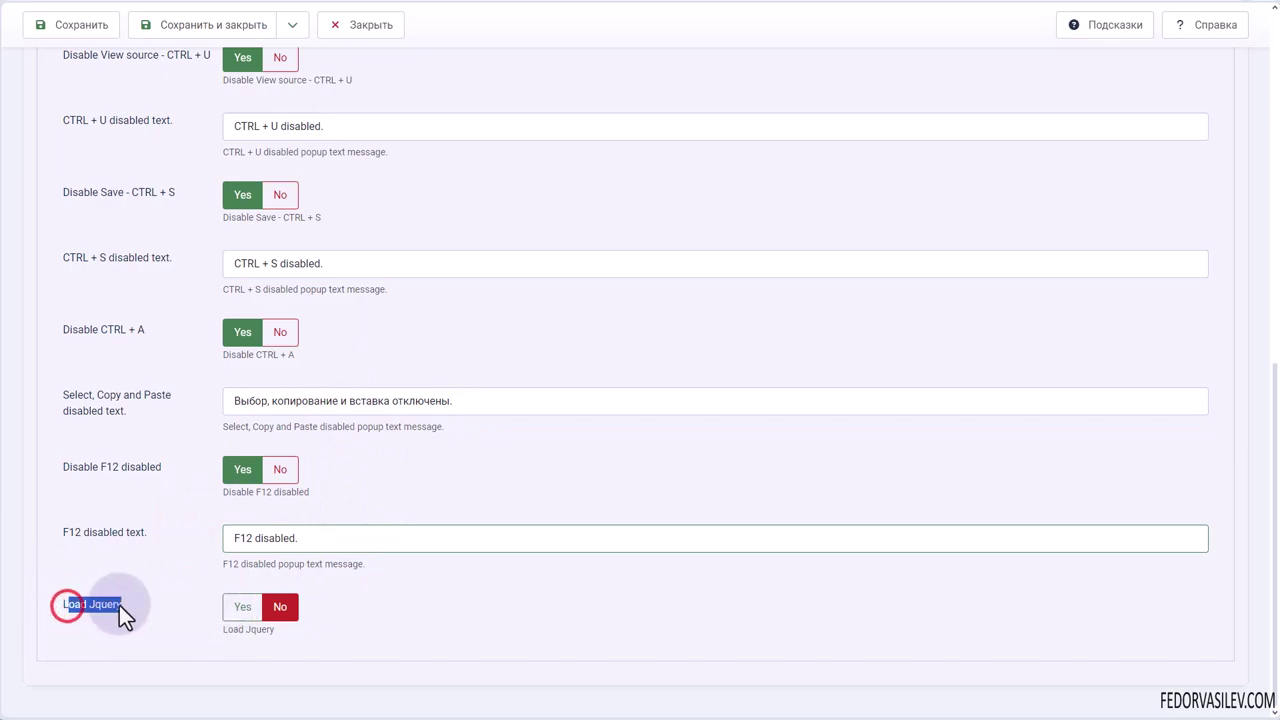
pyautogui.click(135, 613)
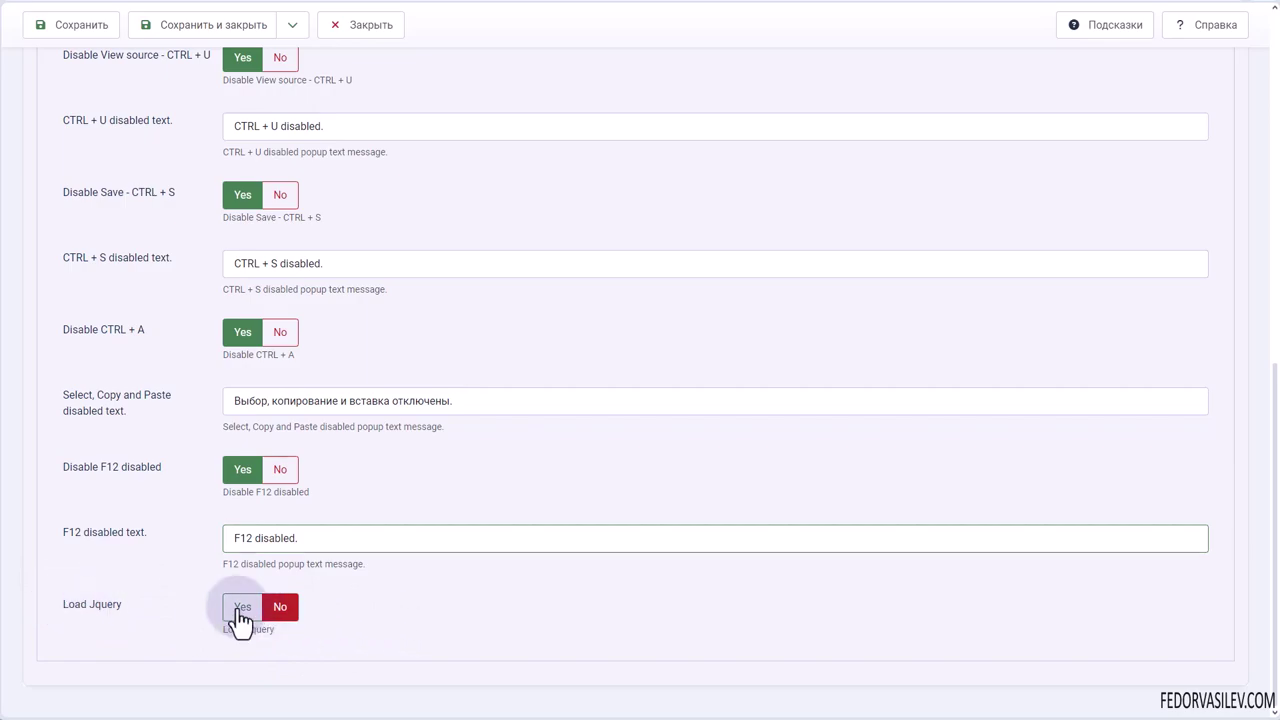
pyautogui.scroll(5, 369, 367)
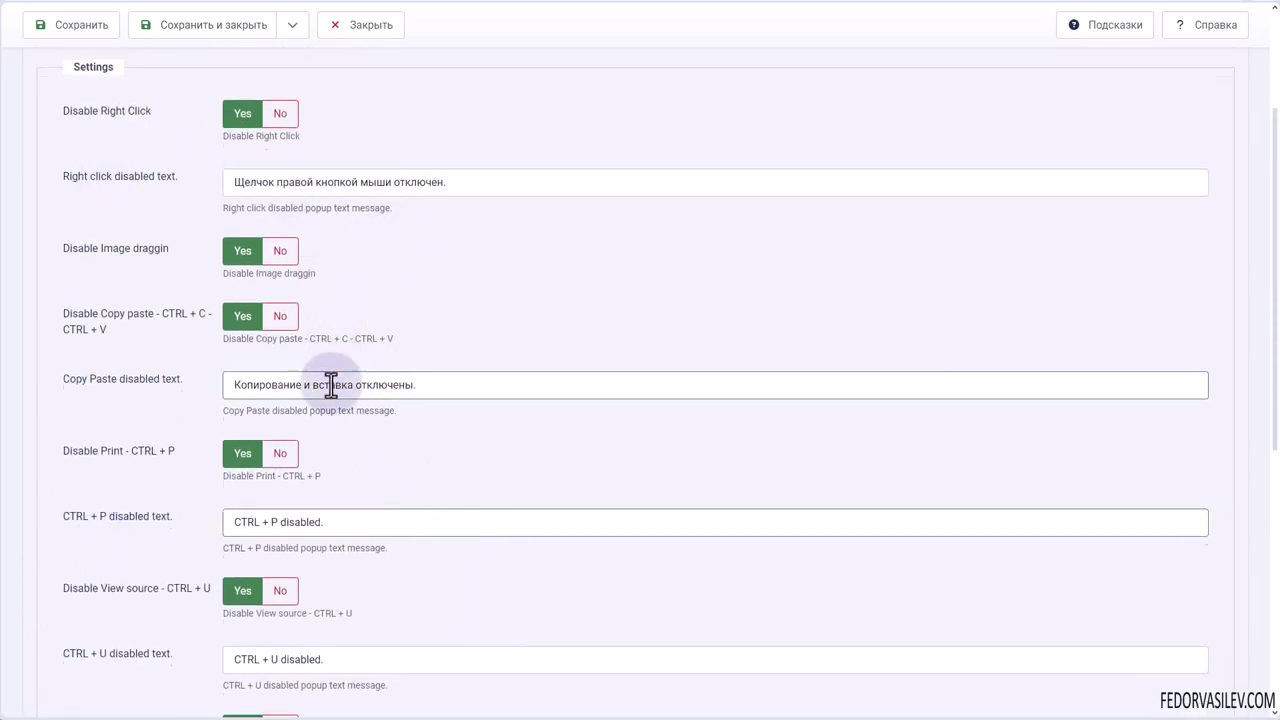
pyautogui.scroll(2, 330, 380)
pyautogui.scroll(-7, 328, 399)
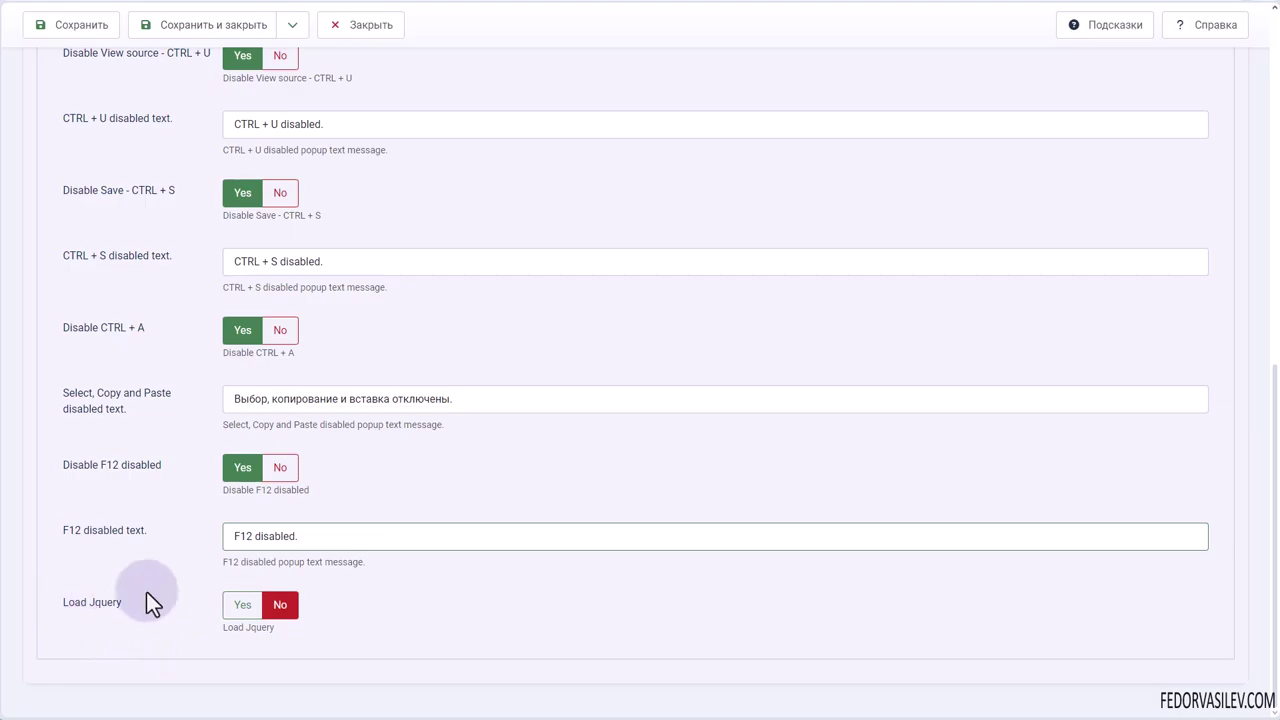
pyautogui.scroll(7, 212, 585)
pyautogui.scroll(-4, 185, 300)
pyautogui.scroll(-3, 184, 280)
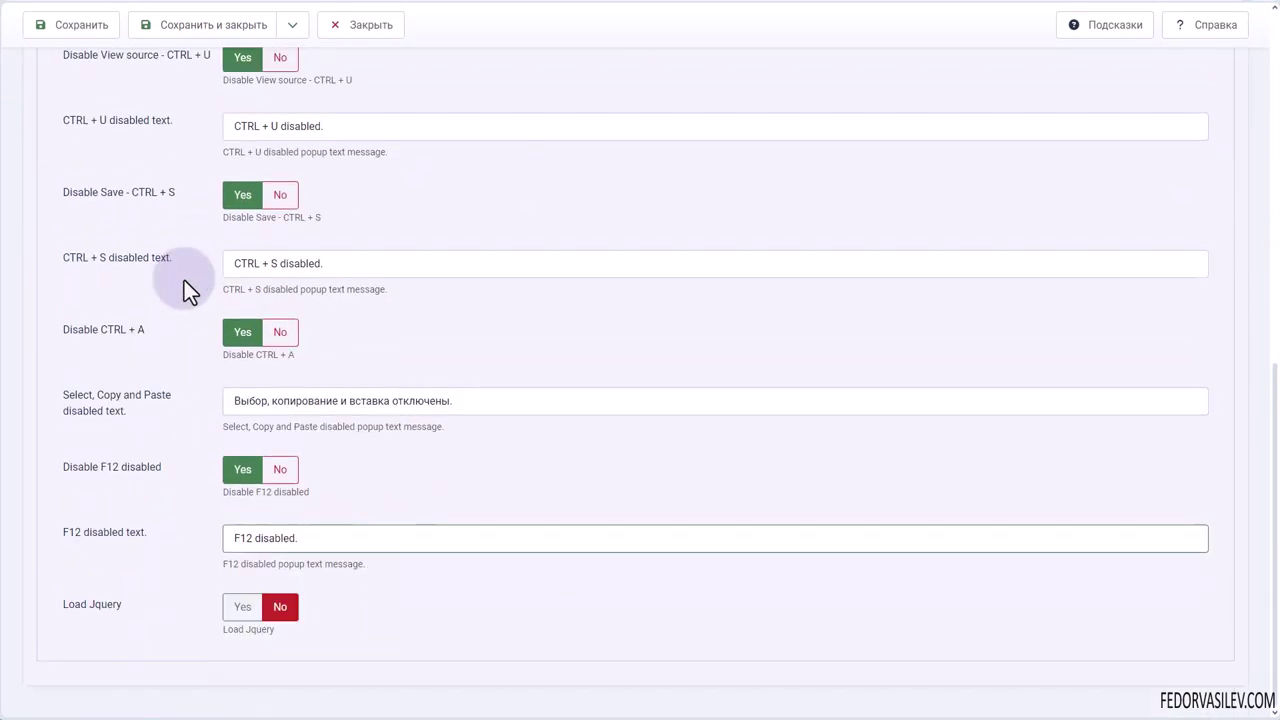
pyautogui.click(236, 602)
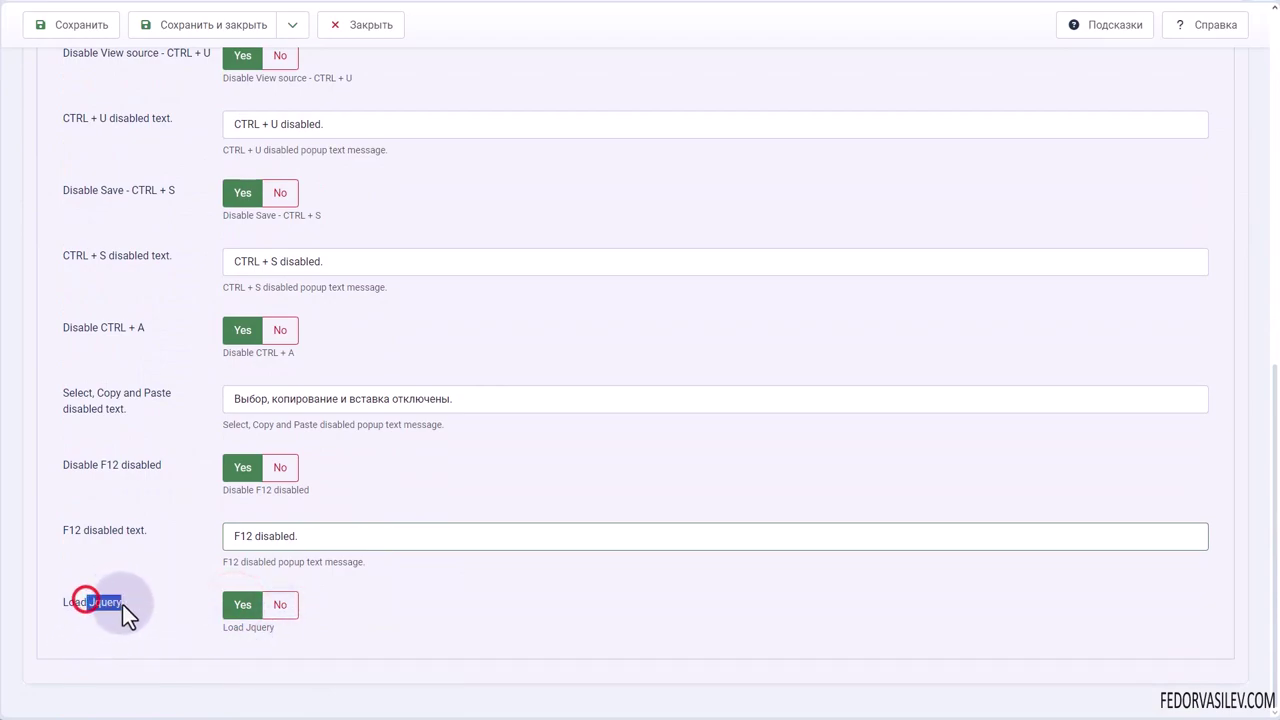
pyautogui.click(163, 612)
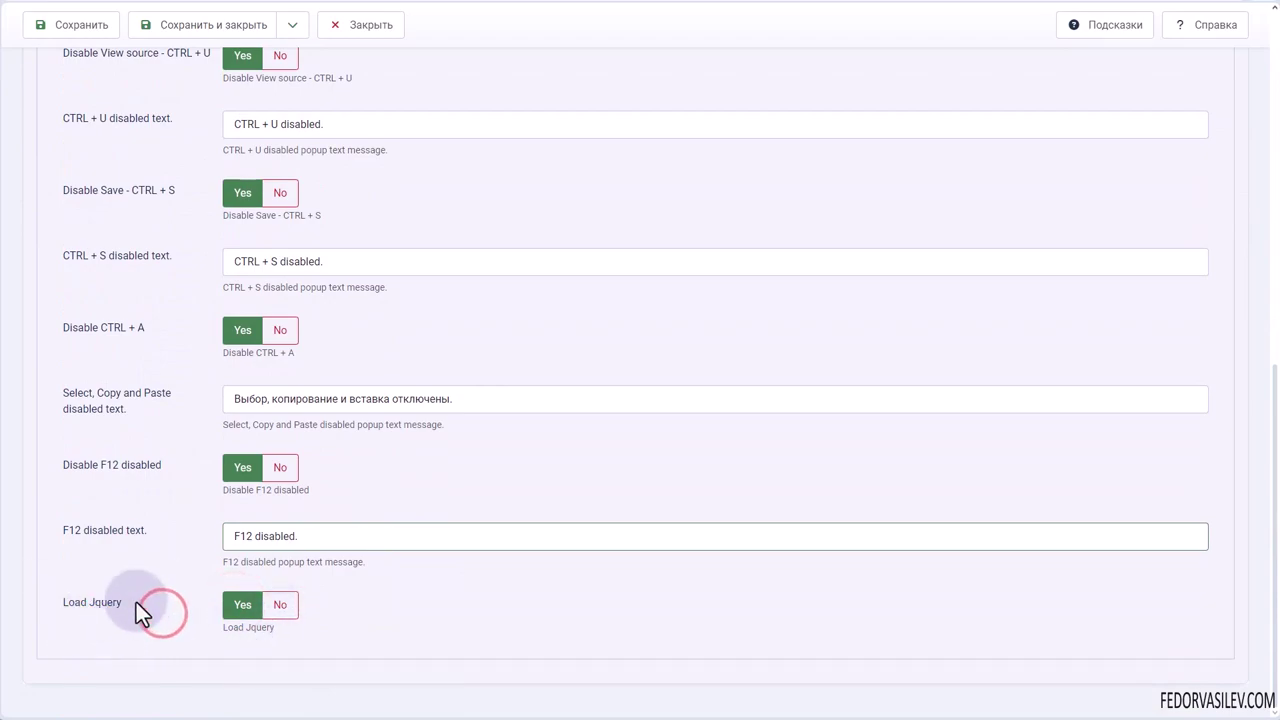
pyautogui.click(282, 605)
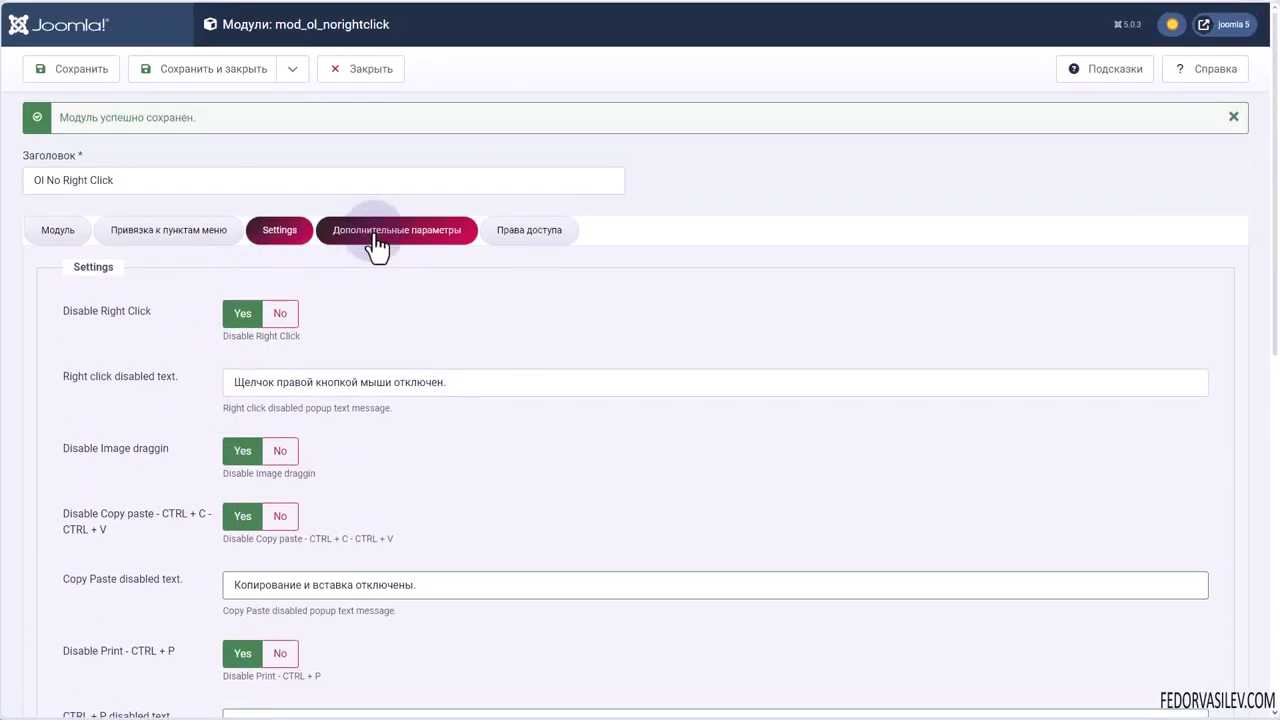
# - View the module's additional parameters and return to its general module settings
pyautogui.click(373, 230)
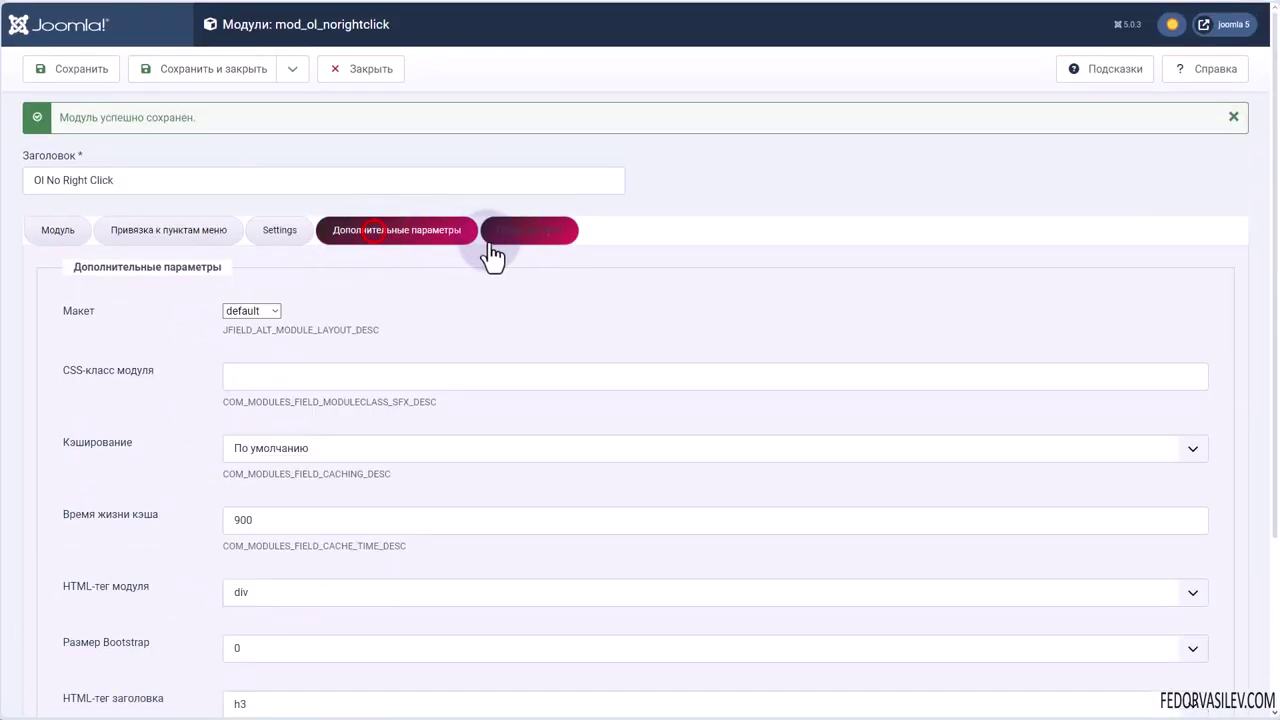
pyautogui.click(60, 234)
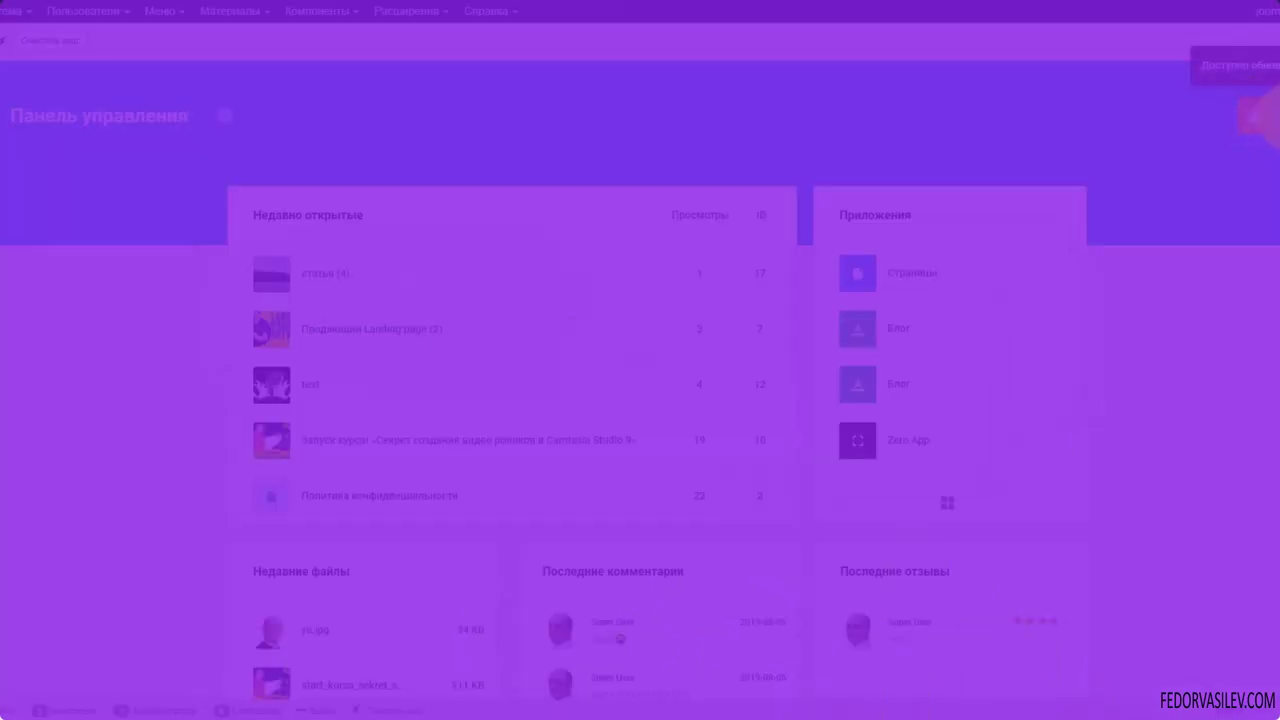
pyautogui.click(1268, 124)
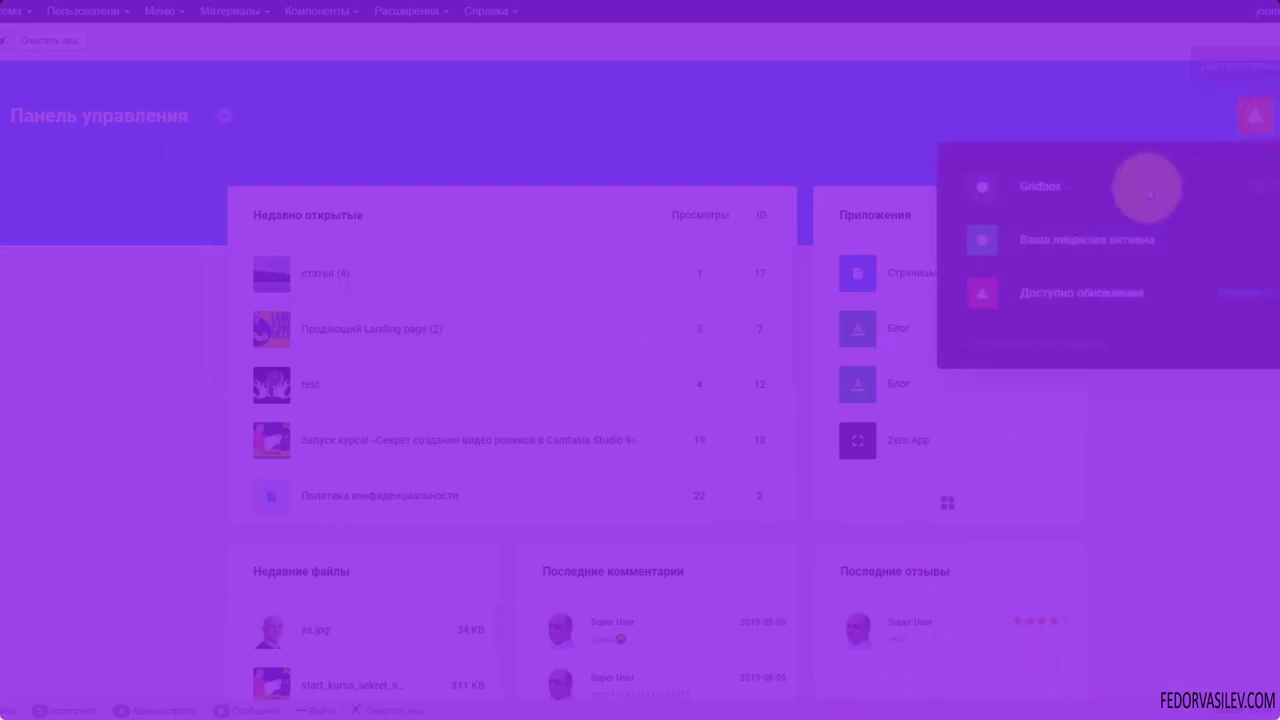
pyautogui.click(1030, 238)
pyautogui.click(30, 240)
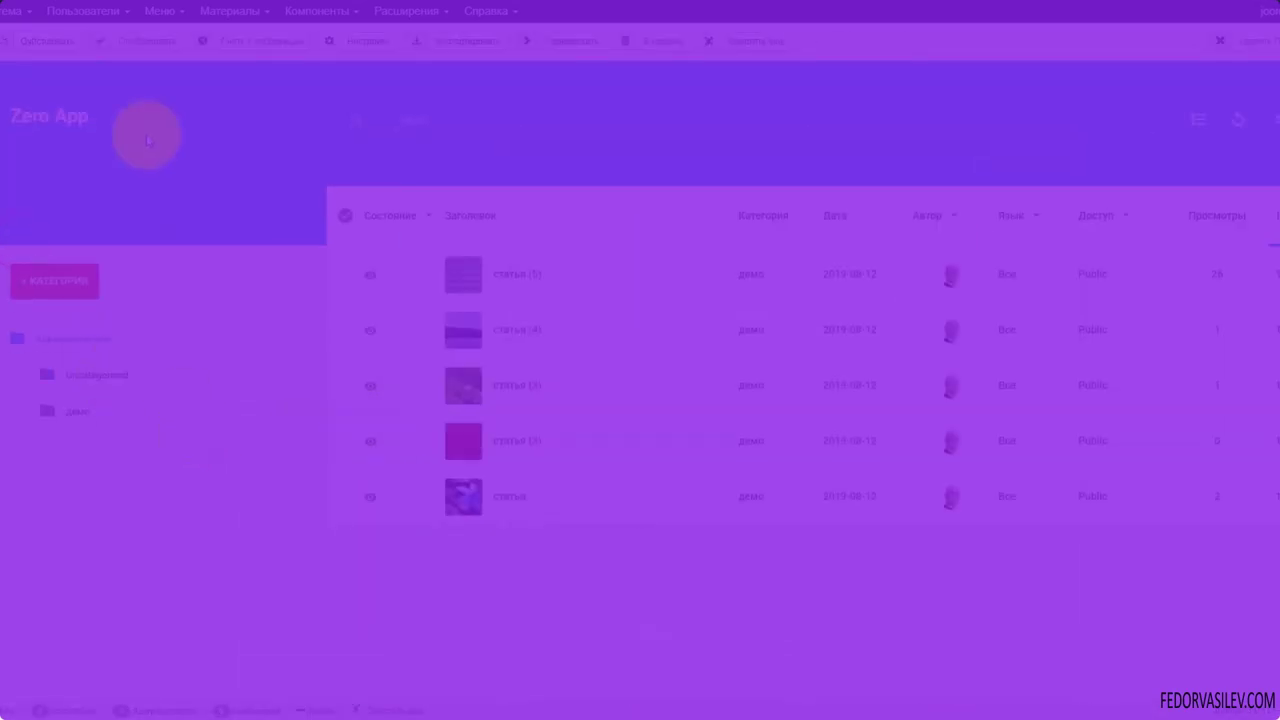
pyautogui.click(124, 116)
pyautogui.click(131, 294)
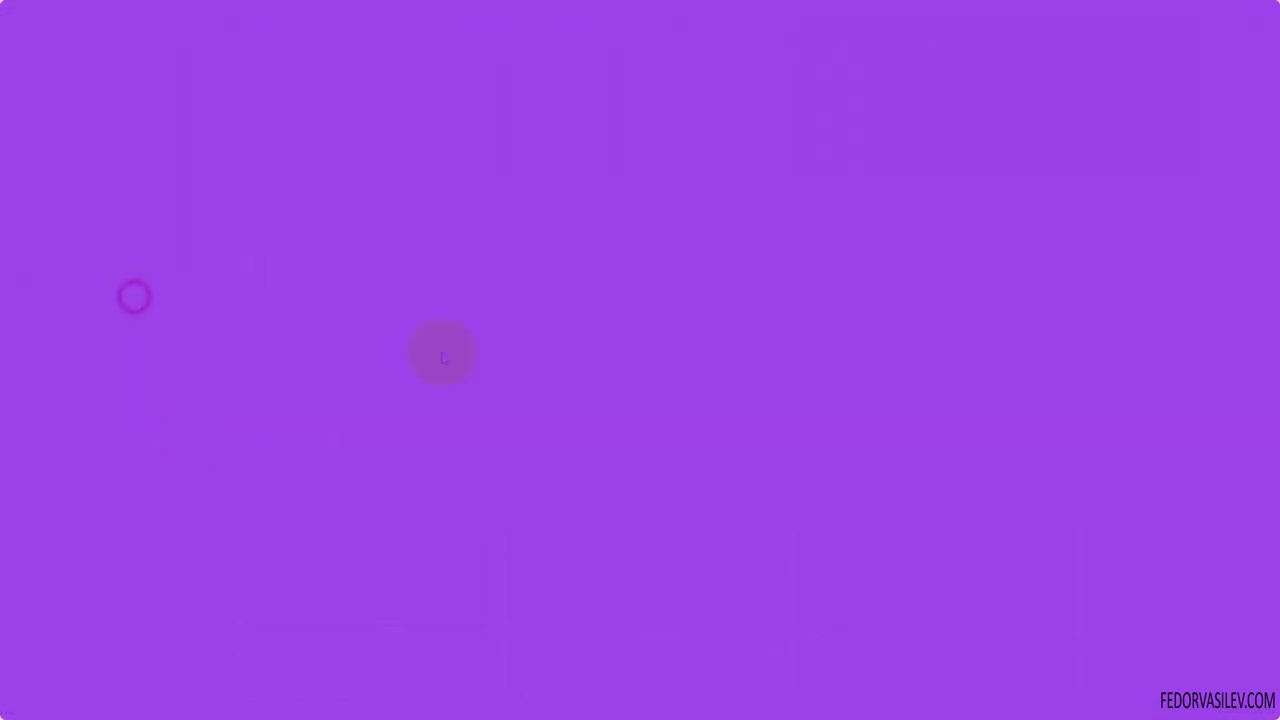